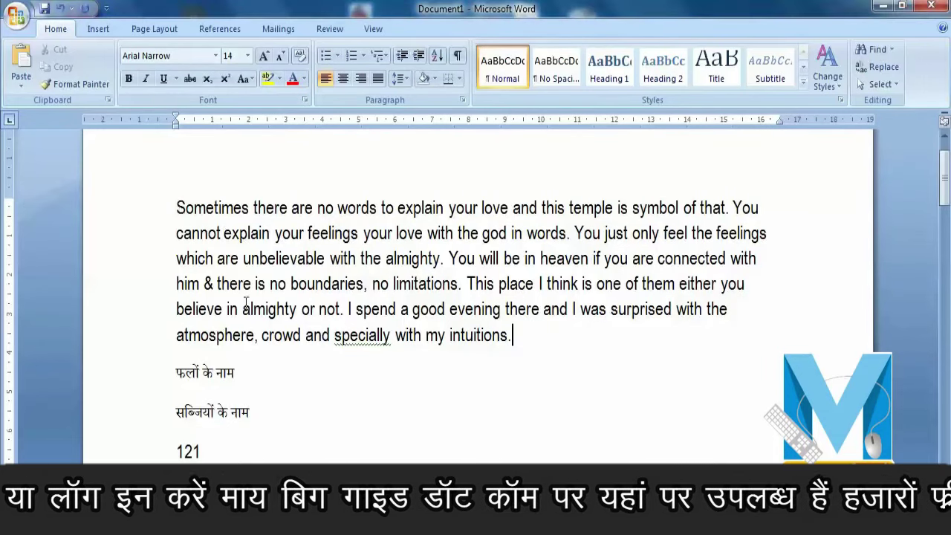
Step: Insert a blank line above the English paragraph, then remove it again
left_click(177, 209)
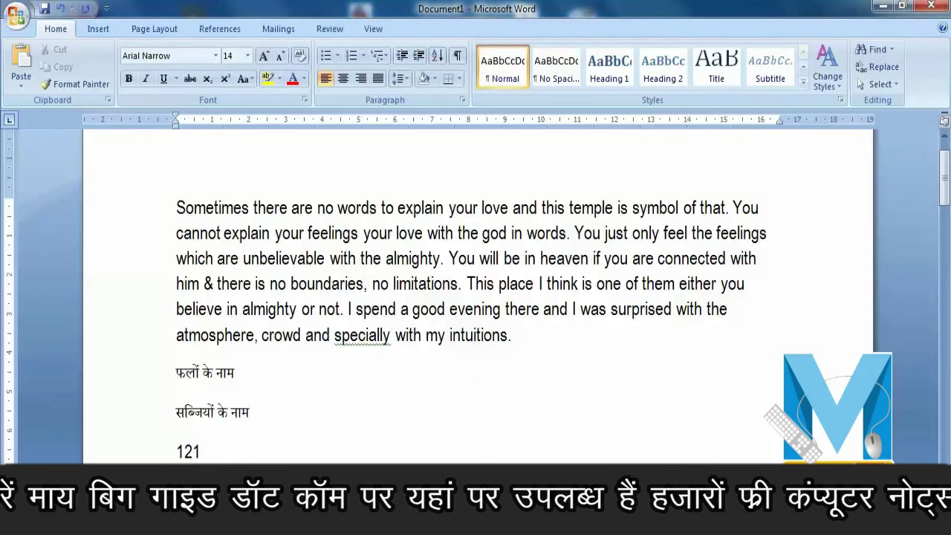
key("Return")
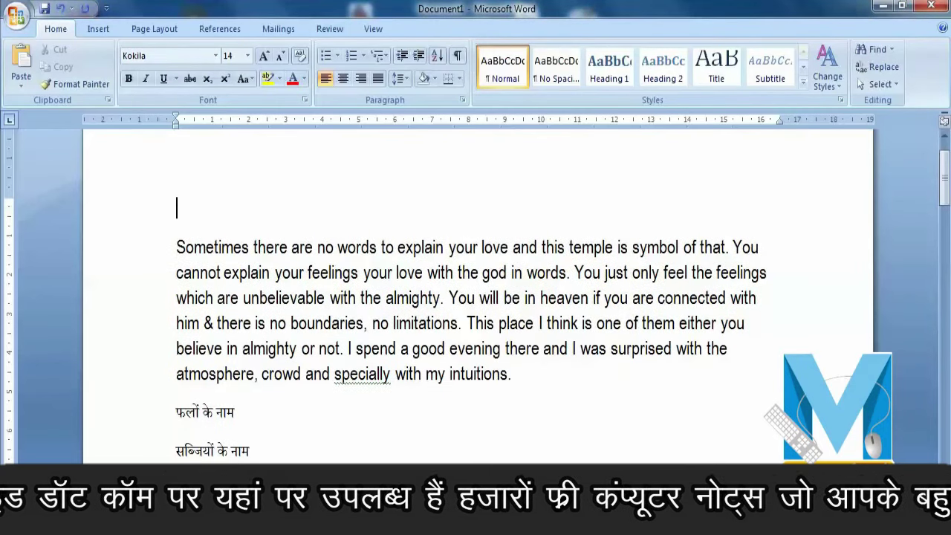
type("रीारी")
key("BackSpace")
key("BackSpace")
key("BackSpace")
key("BackSpace")
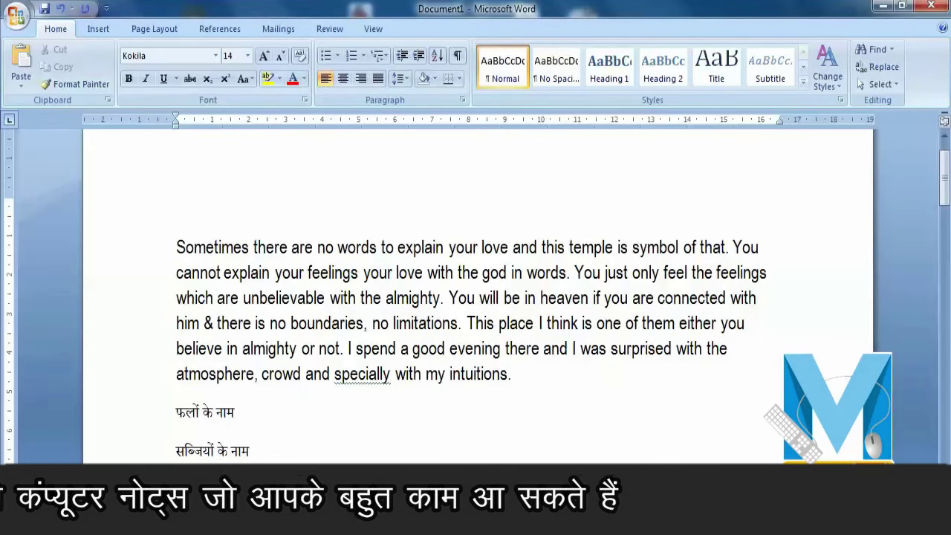
key("Delete")
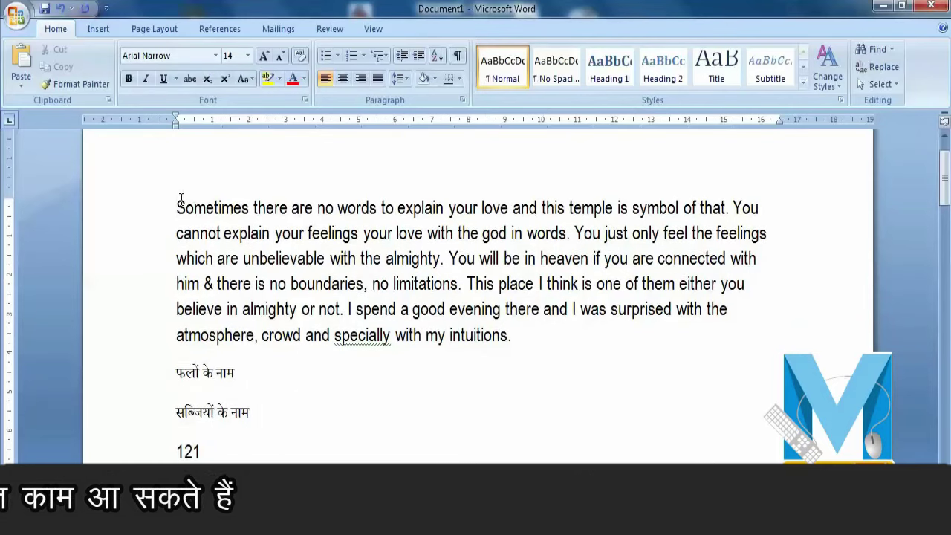
Step: Centre the whole English paragraph
left_click_drag(179, 205, 535, 339)
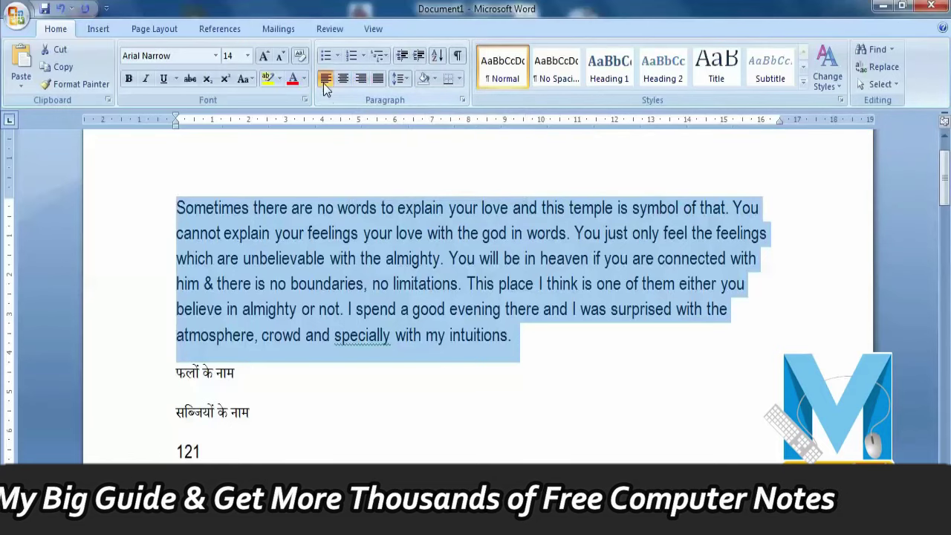
left_click(476, 335)
mouse_move(525, 335)
left_mouse_down()
mouse_move(152, 219)
mouse_move(162, 216)
left_mouse_up()
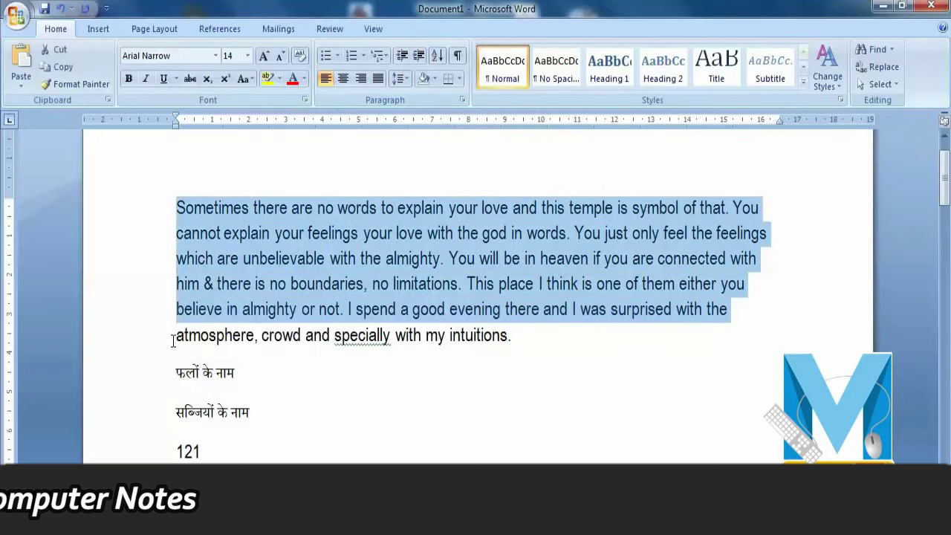
key("Right")
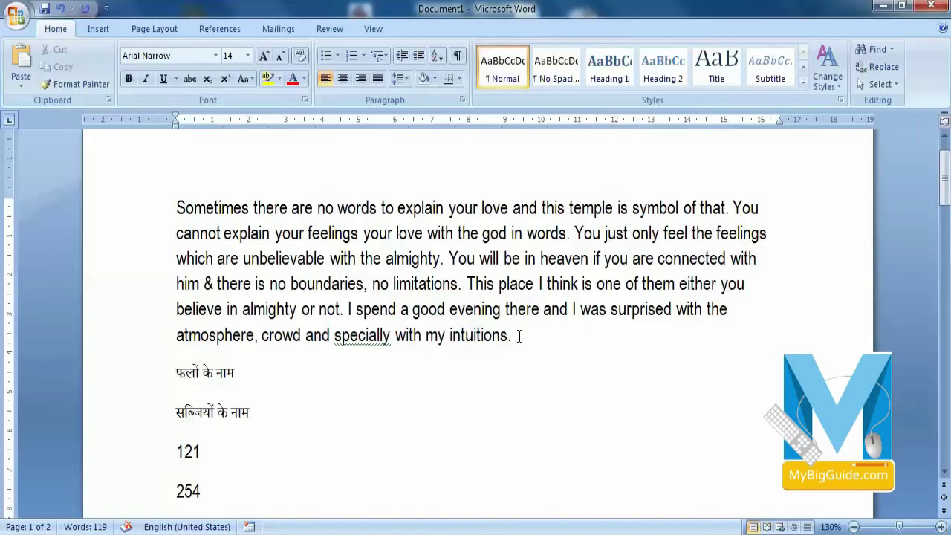
left_click_drag(519, 336, 141, 210)
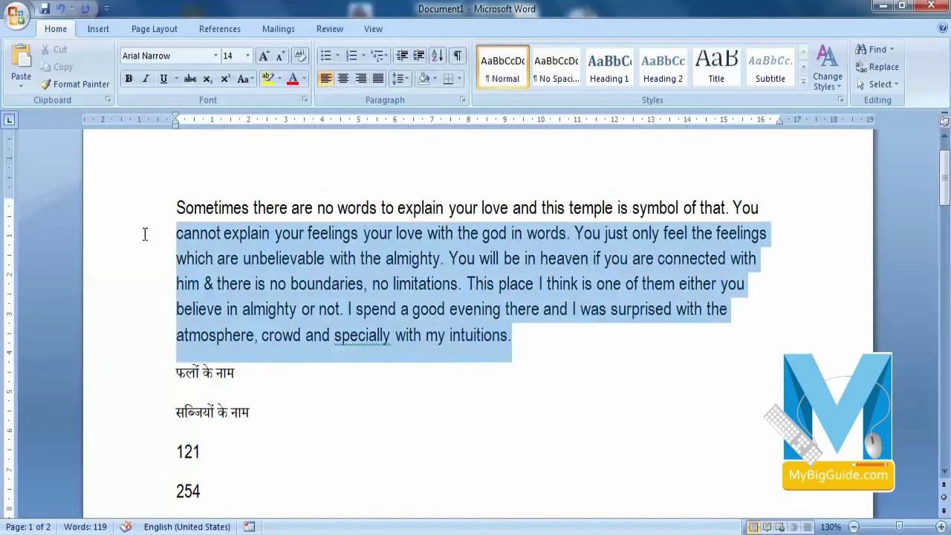
left_click(344, 82)
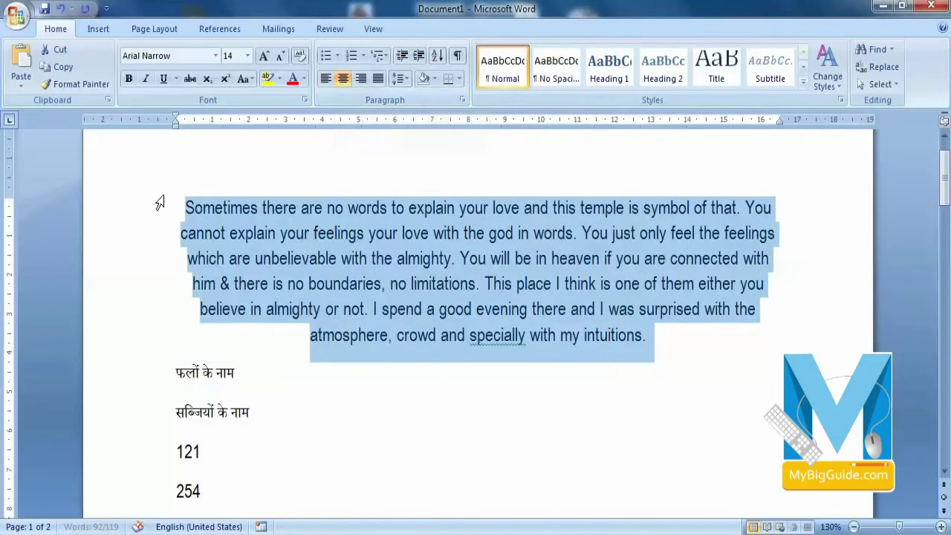
Step: Right-align the English paragraph instead of centring it
left_click(158, 205)
left_click(386, 309)
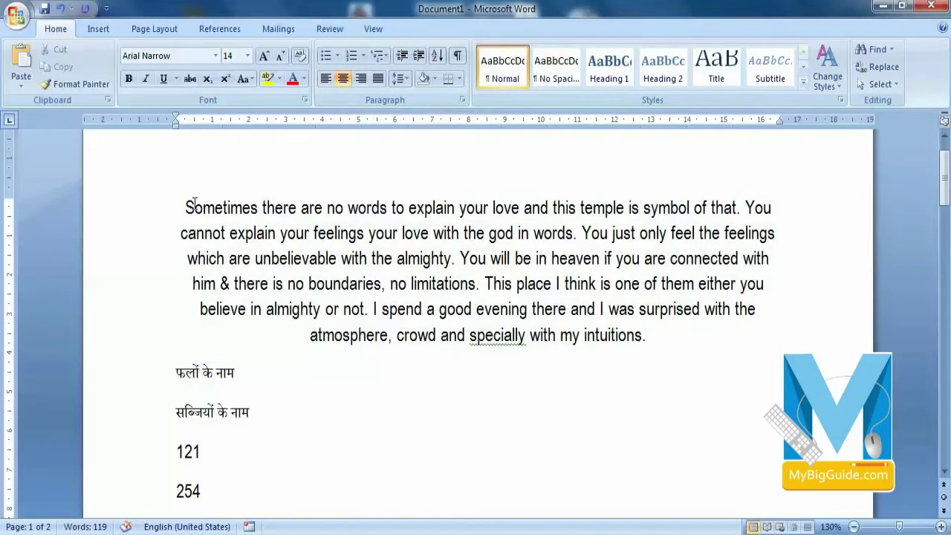
left_click_drag(185, 208, 576, 210)
left_click(563, 354)
left_click_drag(668, 332, 144, 206)
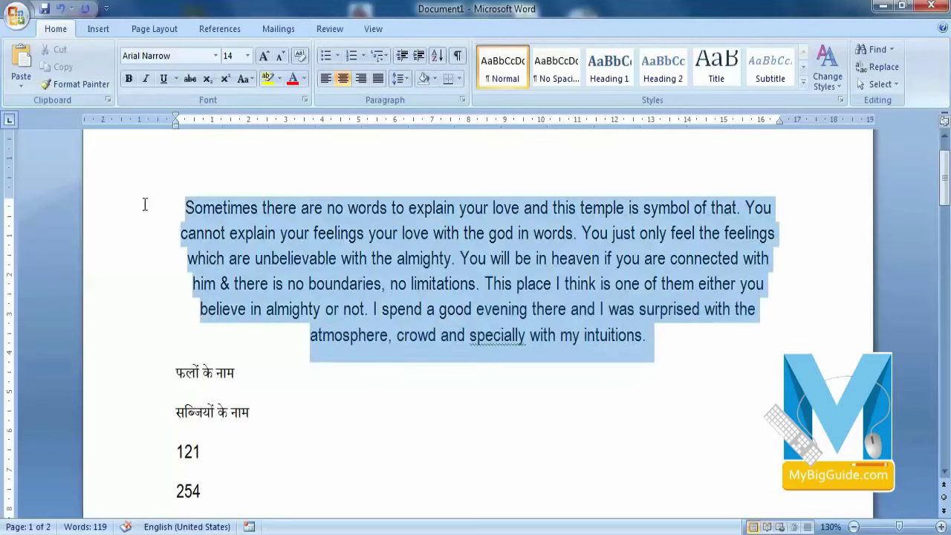
left_click(361, 82)
left_click(724, 208)
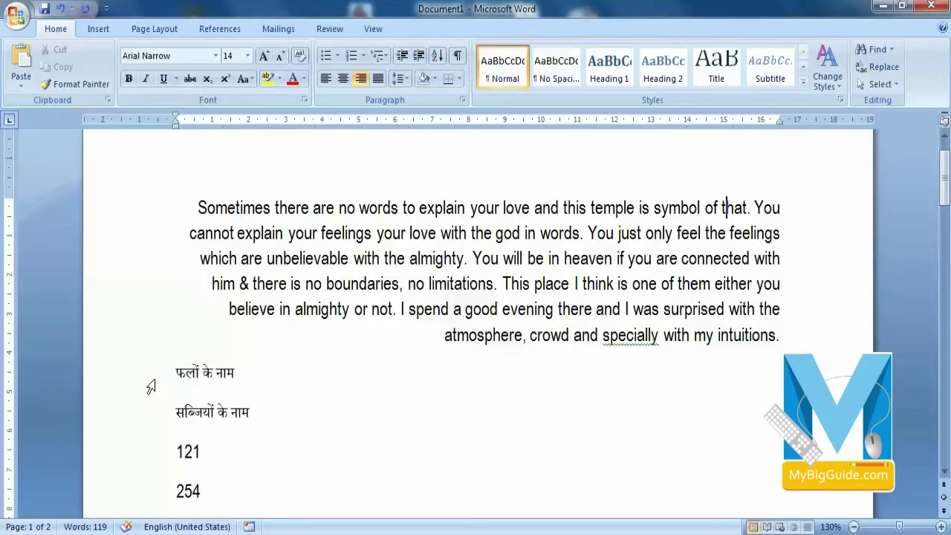
left_click_drag(197, 209, 816, 327)
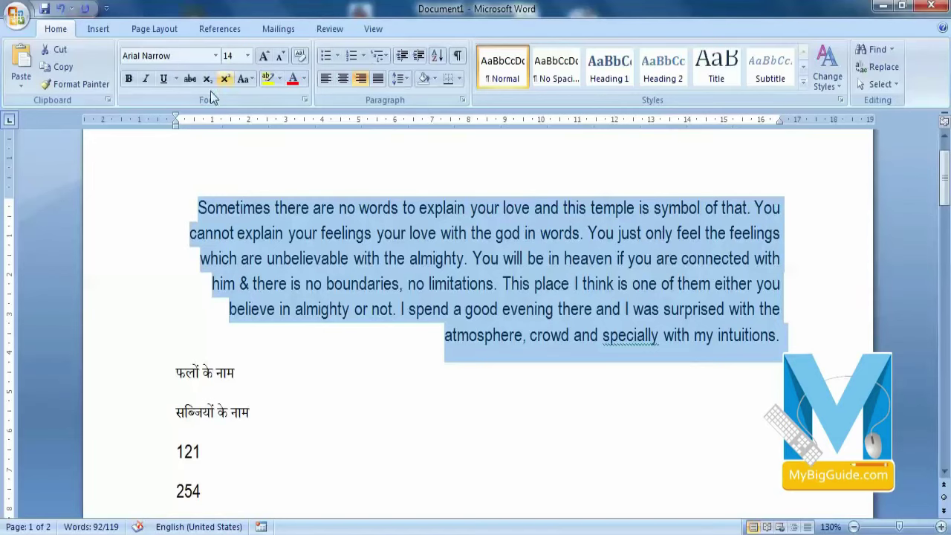
Step: Justify the English paragraph so it sits flush with both margins
left_click(377, 78)
left_click(539, 341)
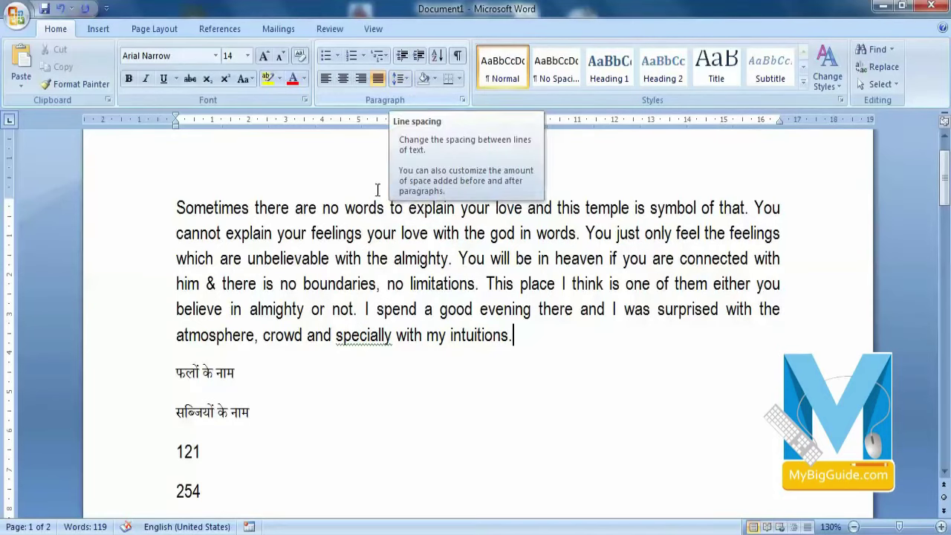
left_click(393, 232)
left_click_drag(178, 208, 784, 210)
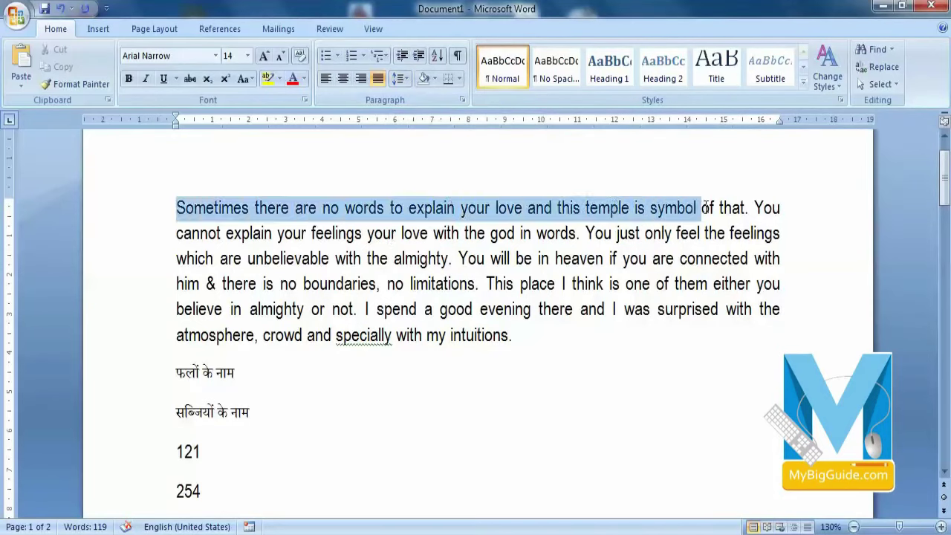
left_click_drag(189, 236, 676, 235)
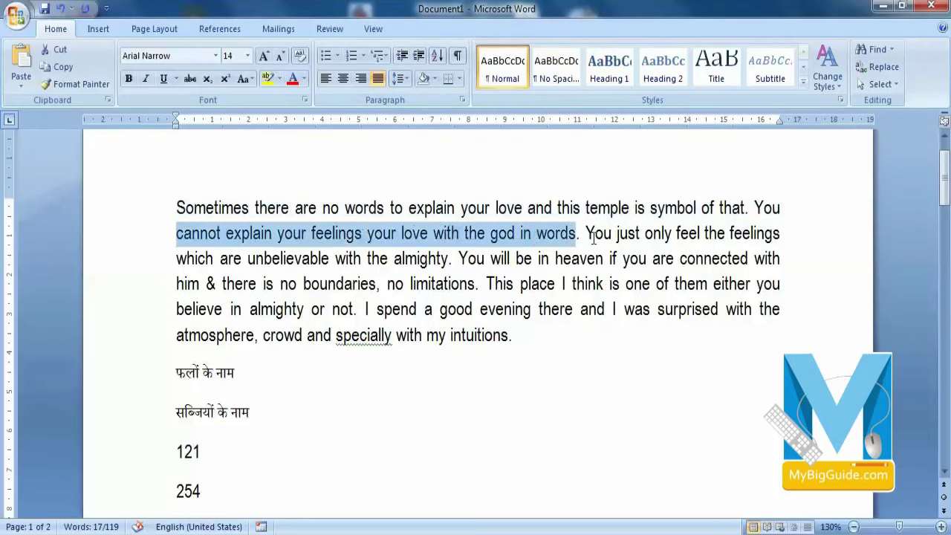
left_click(188, 209)
Step: Select the paragraph's third and fourth lines for a line-spacing change
left_click_drag(176, 209, 214, 209)
left_click_drag(176, 233, 213, 233)
left_click(163, 270)
left_click(175, 286)
left_click(172, 308)
left_click(176, 335)
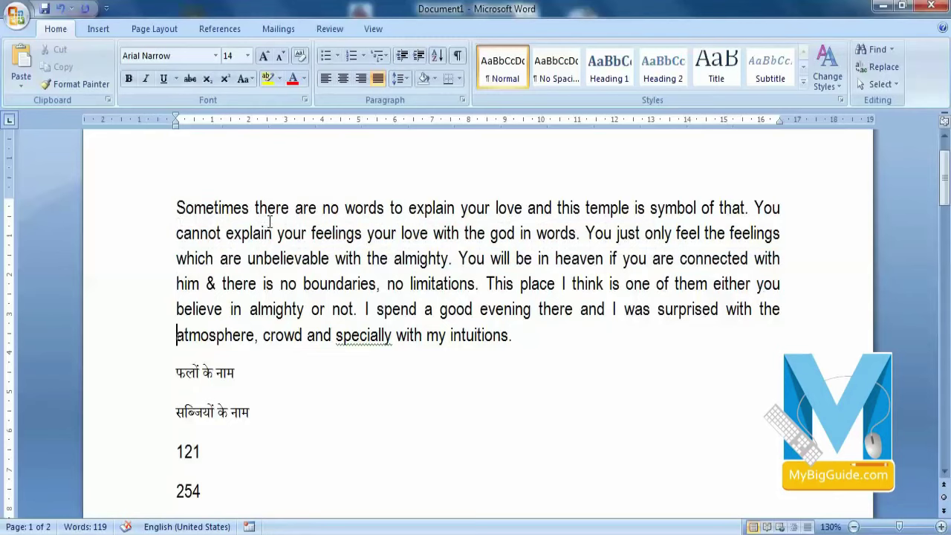
double_click(177, 233)
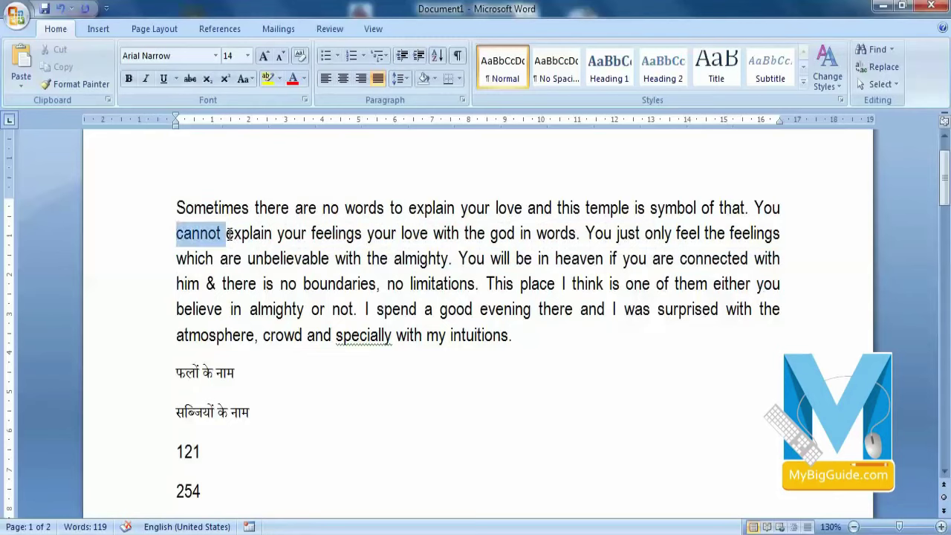
left_click_drag(177, 260, 781, 283)
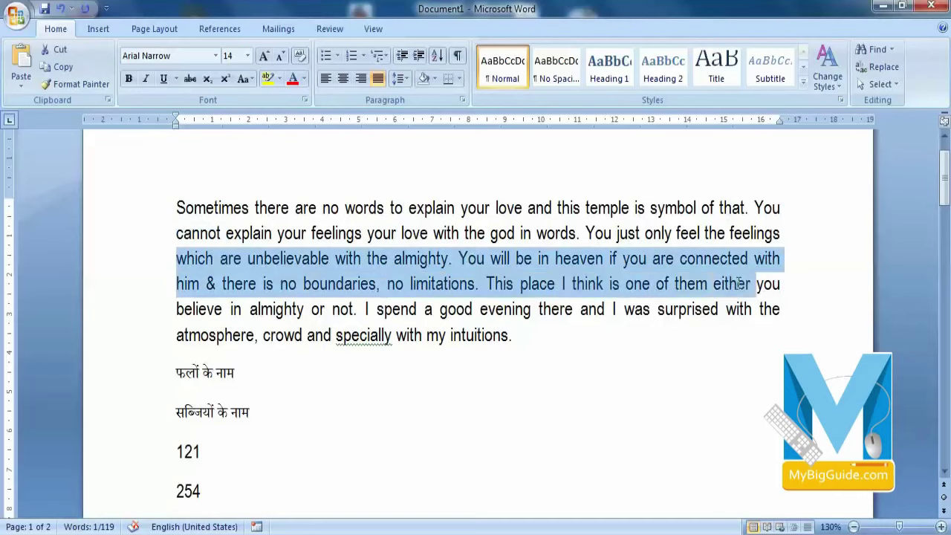
left_click(402, 79)
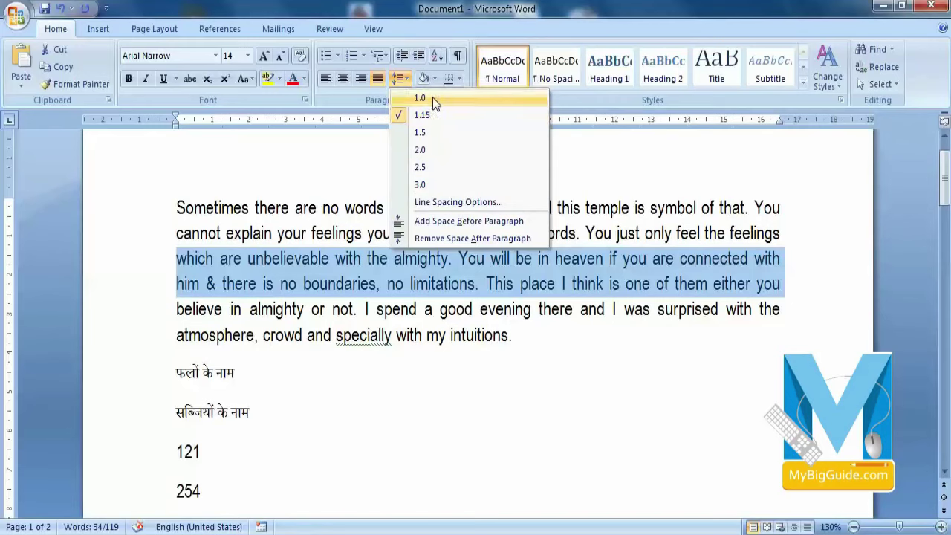
Step: Apply 3.0 line spacing to the selected lines and reselect the paragraph
left_click(441, 182)
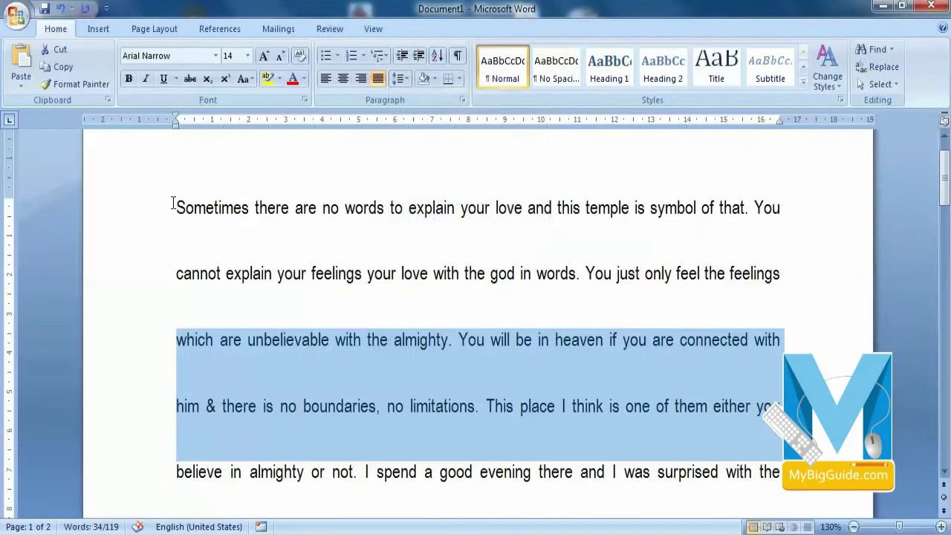
left_click(409, 83)
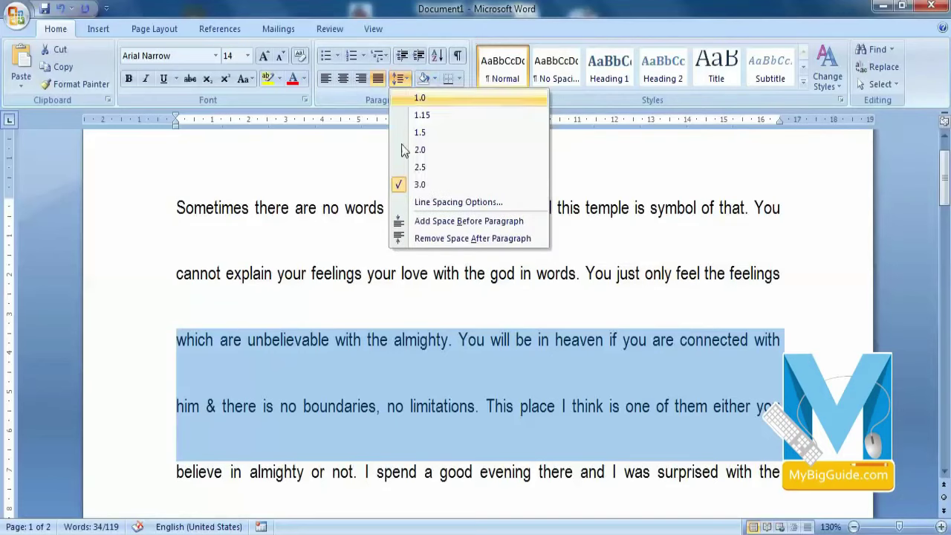
left_click(446, 293)
scroll(289, 286, "down", 3)
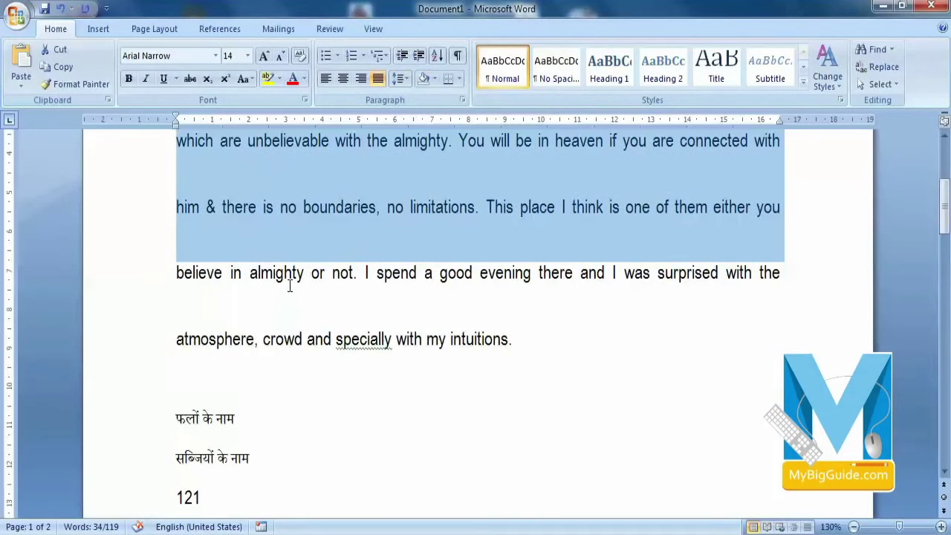
scroll(604, 404, "up", 1)
left_click_drag(508, 390, 84, 198)
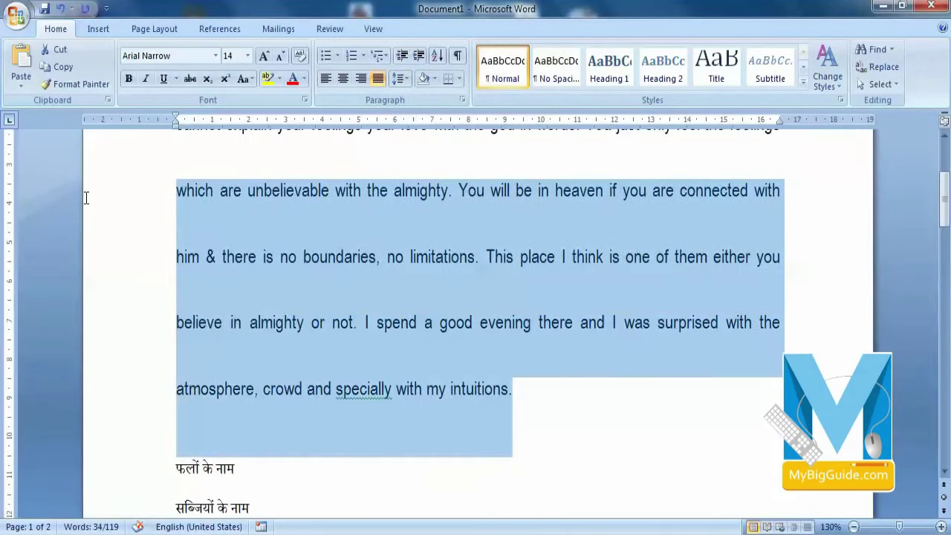
scroll(86, 197, "up", 1)
Step: Set the paragraph back to 1.0 line spacing
left_click(402, 79)
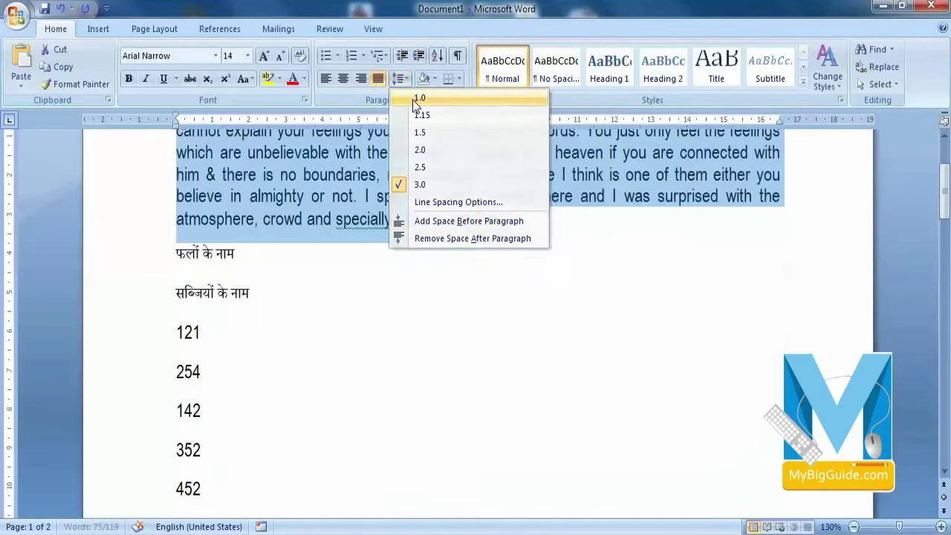
left_click(418, 98)
scroll(479, 245, "up", 3)
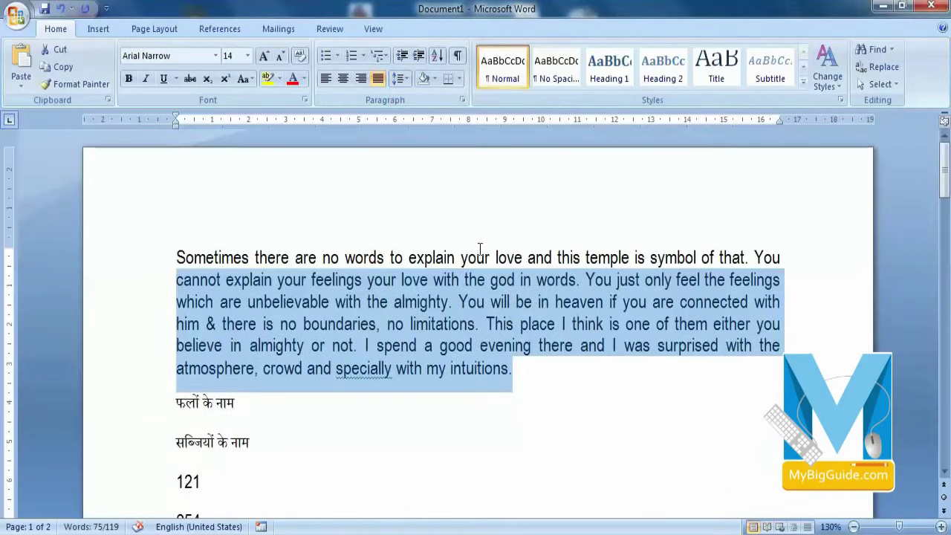
left_click(532, 309)
Step: Try 1.15, 2.0 and 1.5 line spacing on the whole paragraph, ending at 1.15
left_click_drag(513, 369, 148, 244)
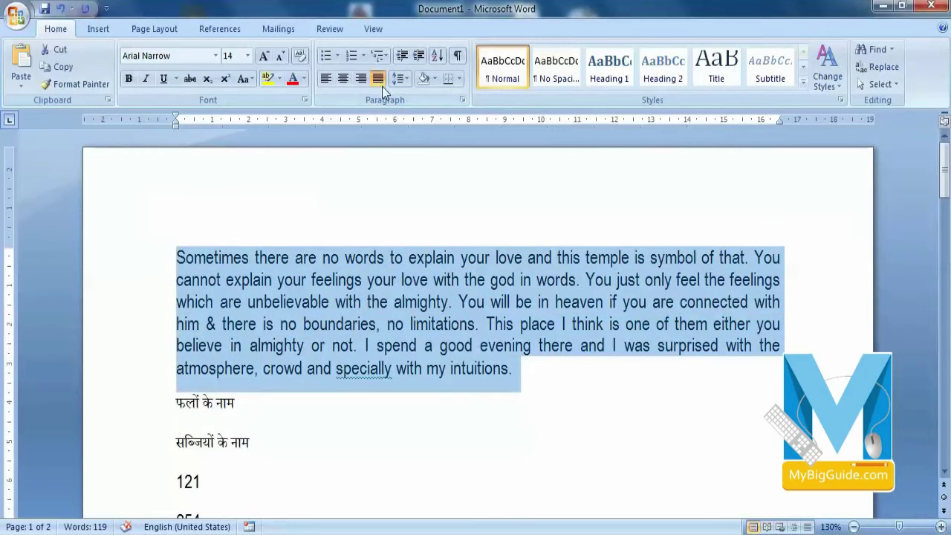
left_click(399, 79)
left_click(459, 118)
left_click(399, 79)
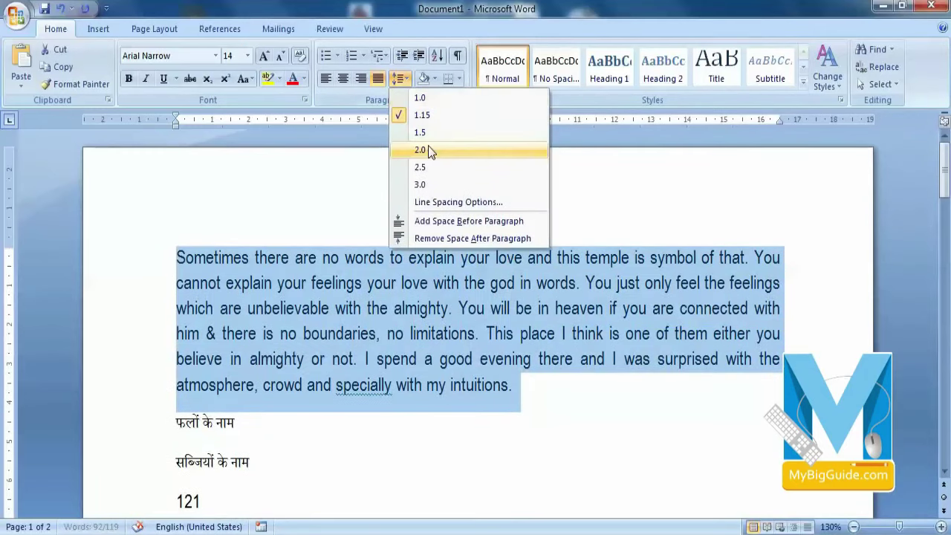
left_click(428, 149)
left_click(398, 79)
left_click(428, 132)
left_click(399, 79)
left_click(423, 118)
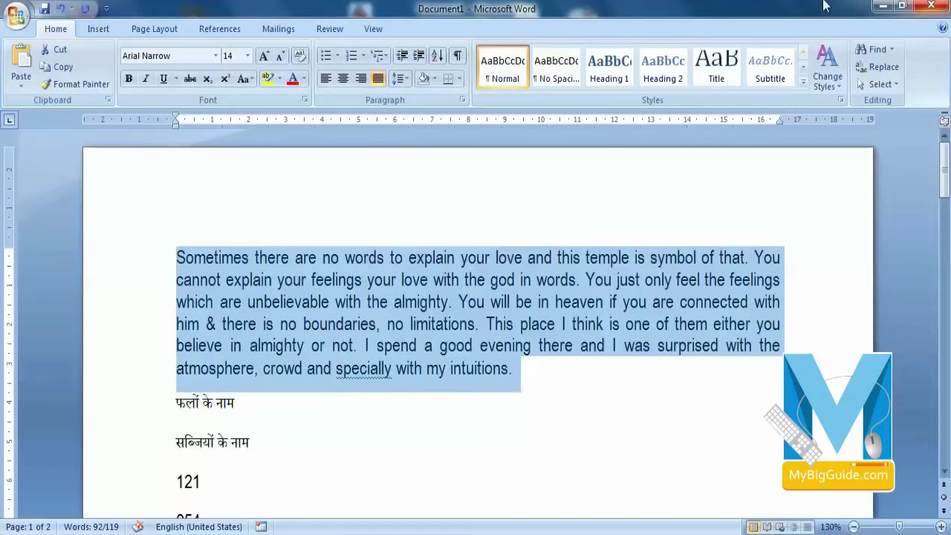
Step: Copy the English paragraph and paste it twice, giving three copies in a row
left_click(405, 79)
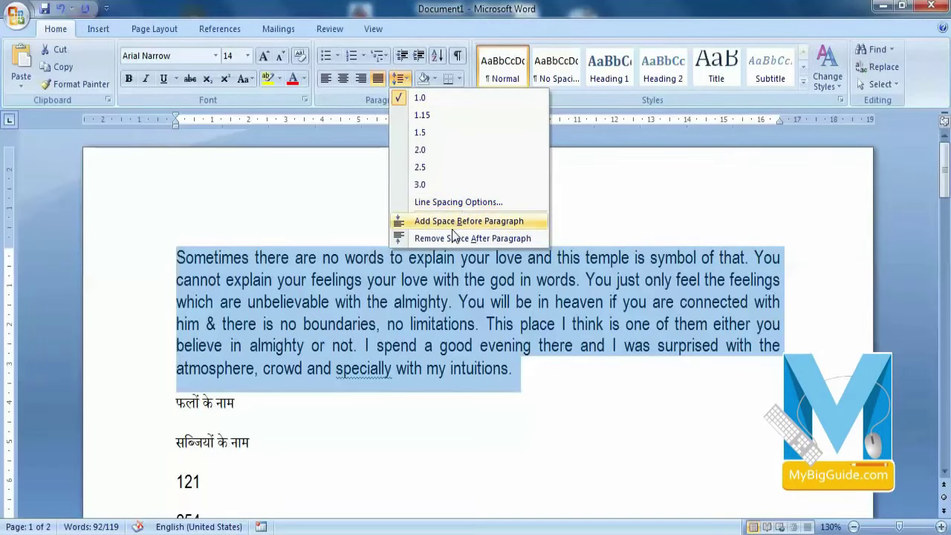
left_click(535, 393)
left_click_drag(520, 371, 141, 259)
key("ctrl+c")
left_click(522, 382)
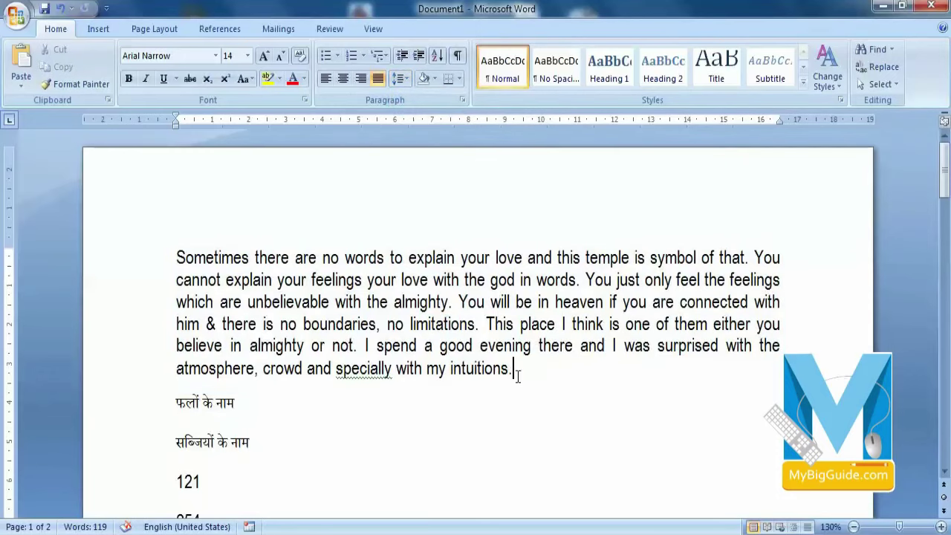
key("ctrl+v")
key("Return")
key("ctrl+v")
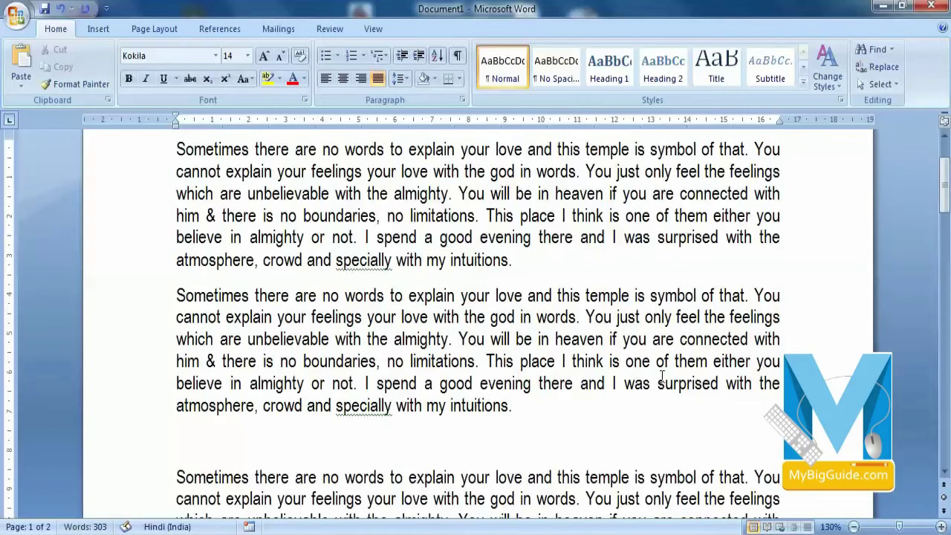
Step: Add space before the first two selected paragraphs
left_click(547, 439)
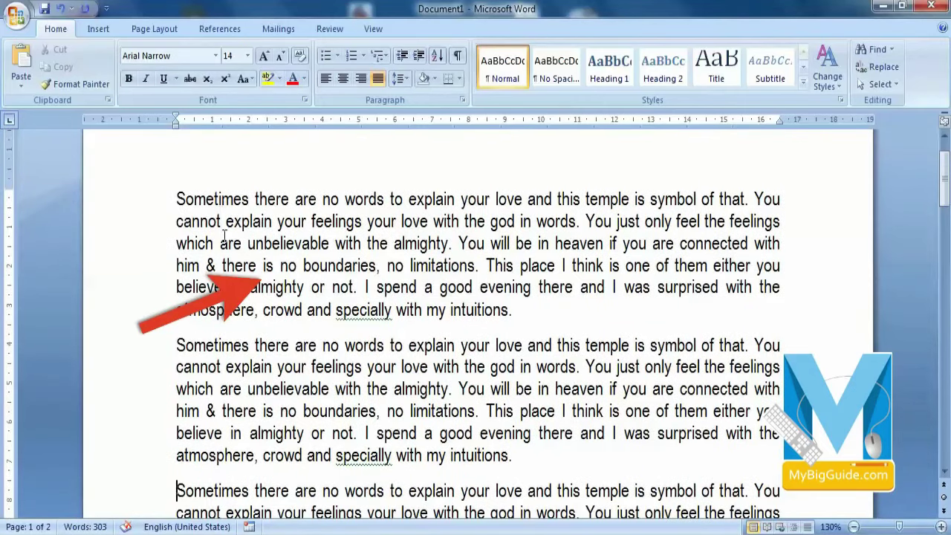
mouse_move(178, 199)
left_mouse_down()
mouse_move(518, 369)
mouse_move(520, 320)
left_mouse_up()
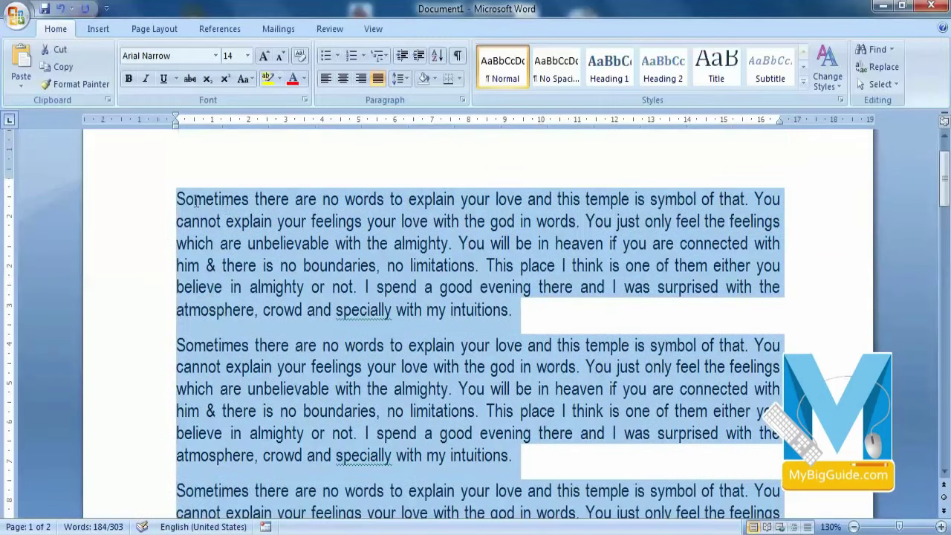
left_click(399, 78)
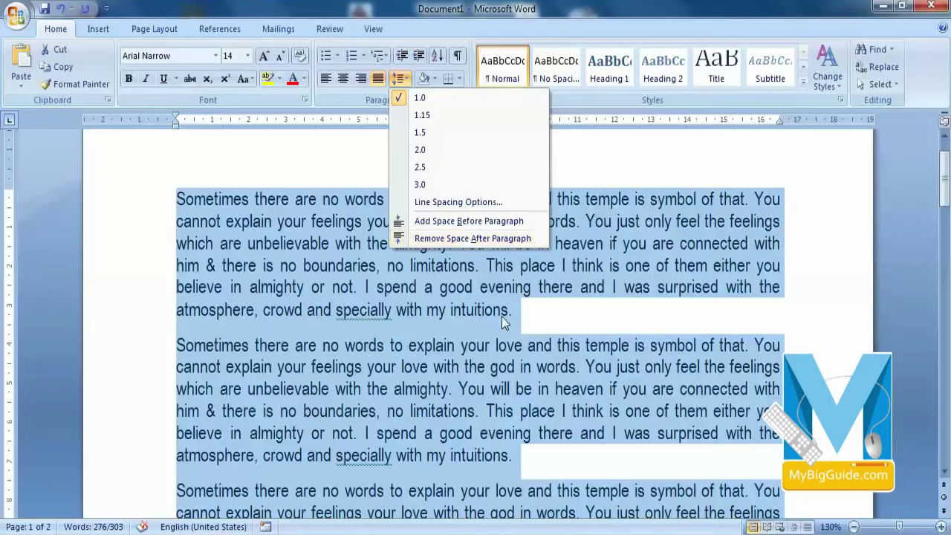
left_click(453, 345)
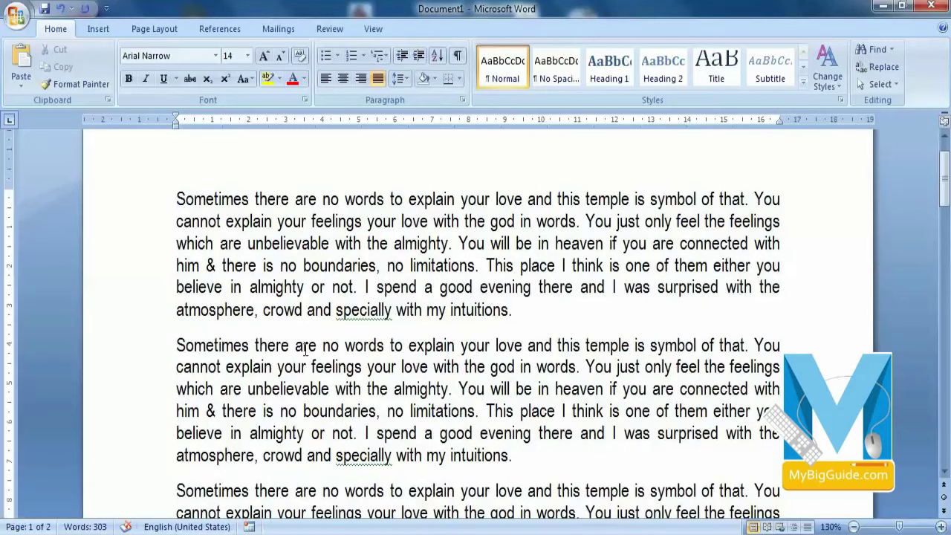
left_click_drag(182, 185, 548, 452)
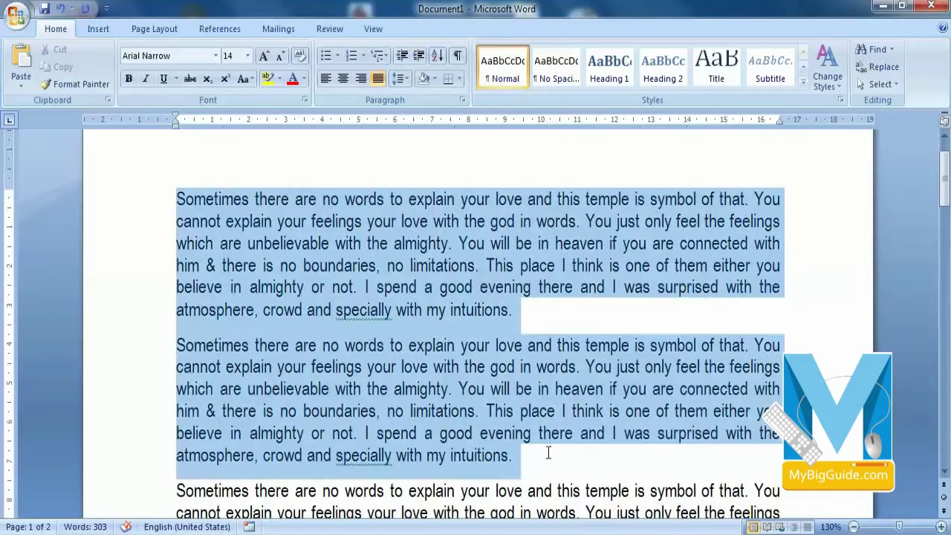
left_click(398, 79)
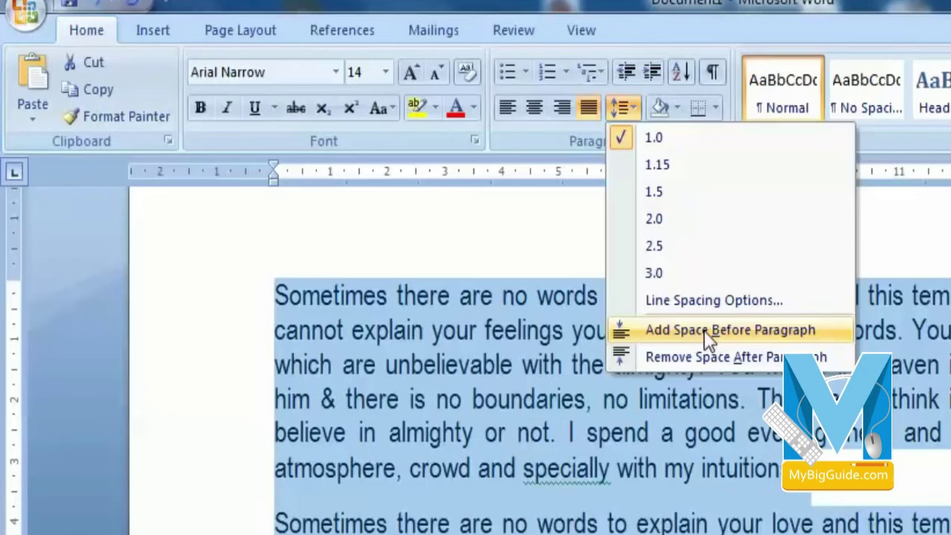
left_click(704, 331)
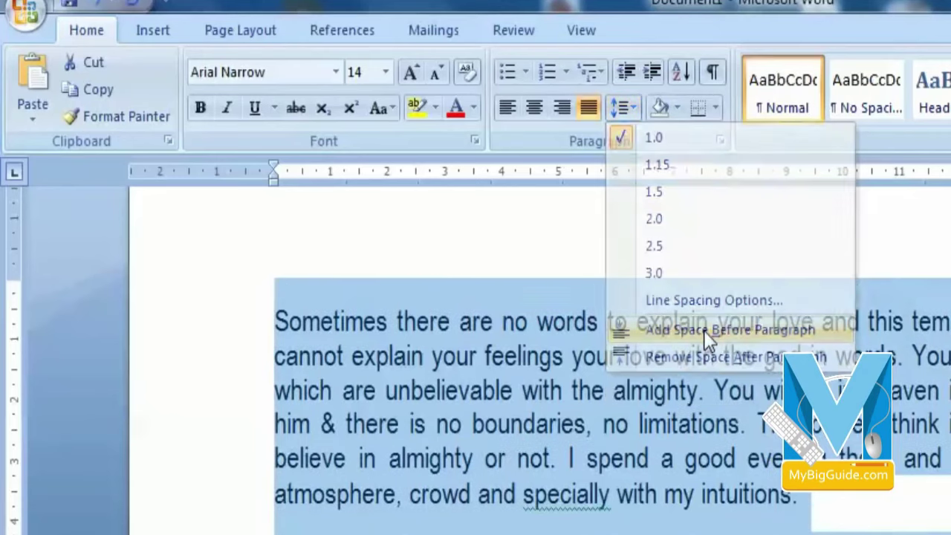
left_click(797, 494)
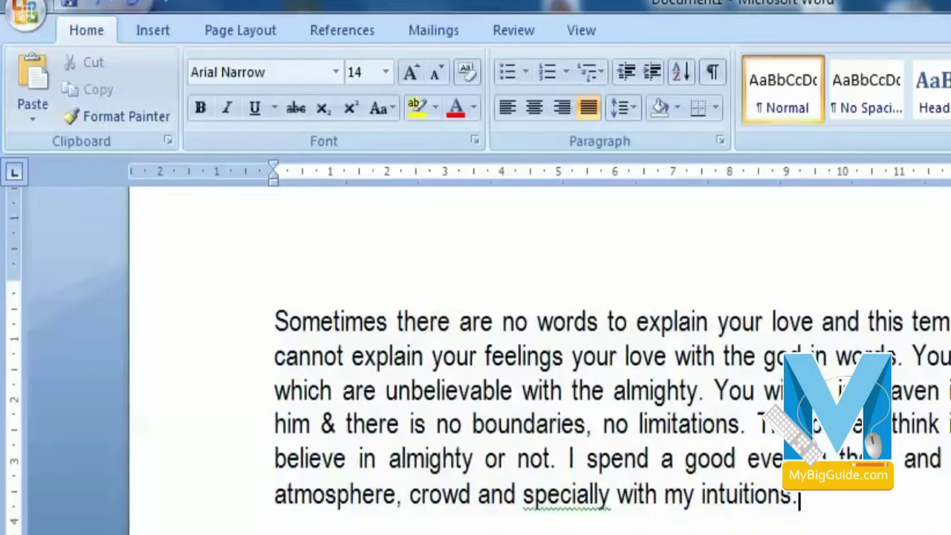
Step: Toggle paragraph spacing, finishing with space before and after removed
left_click_drag(275, 321, 799, 494)
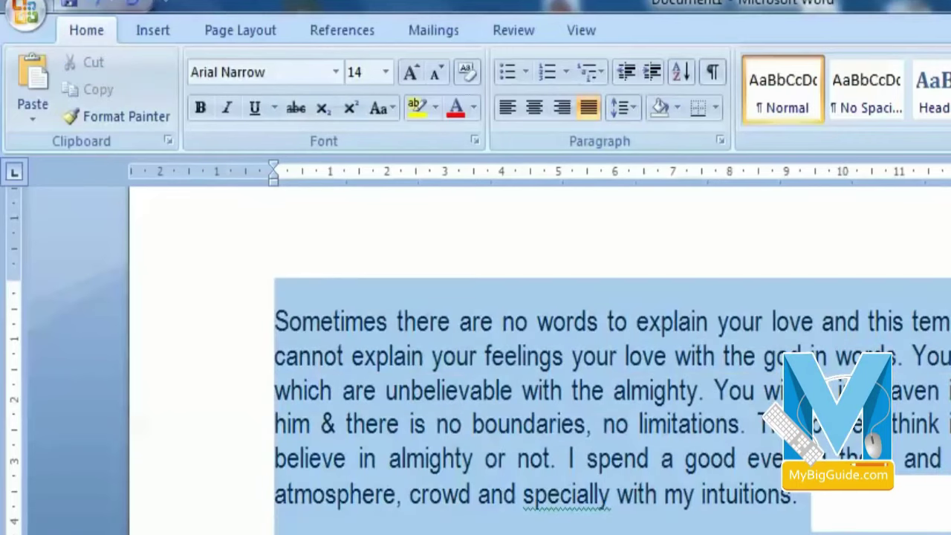
left_click(620, 108)
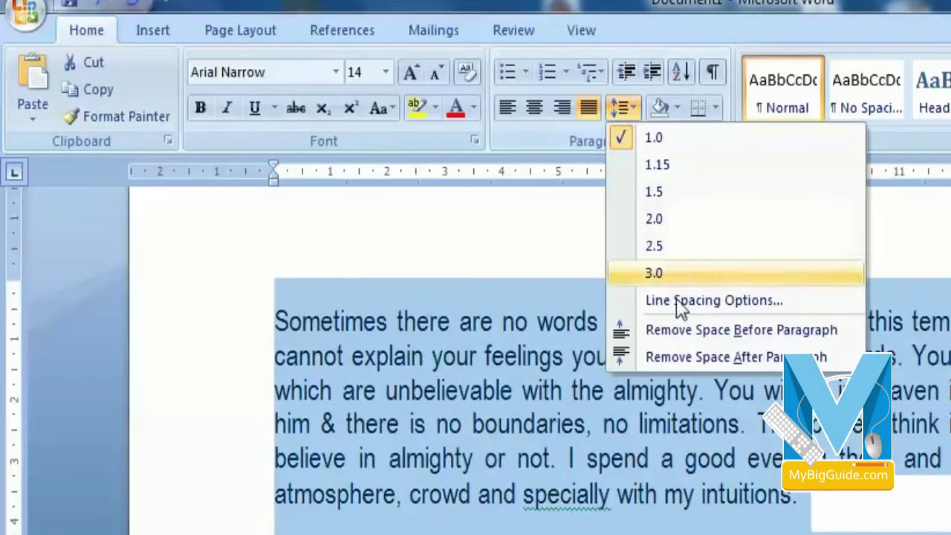
left_click(731, 335)
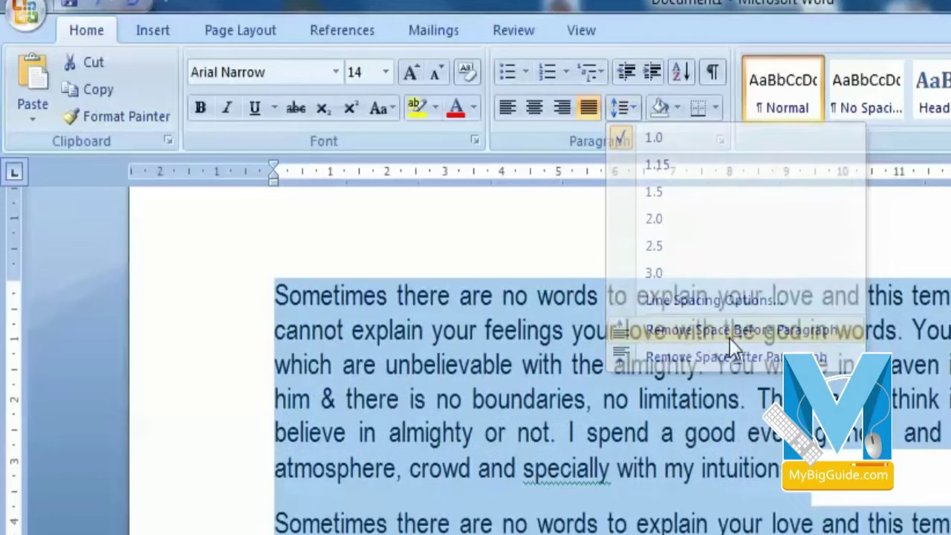
left_click(628, 108)
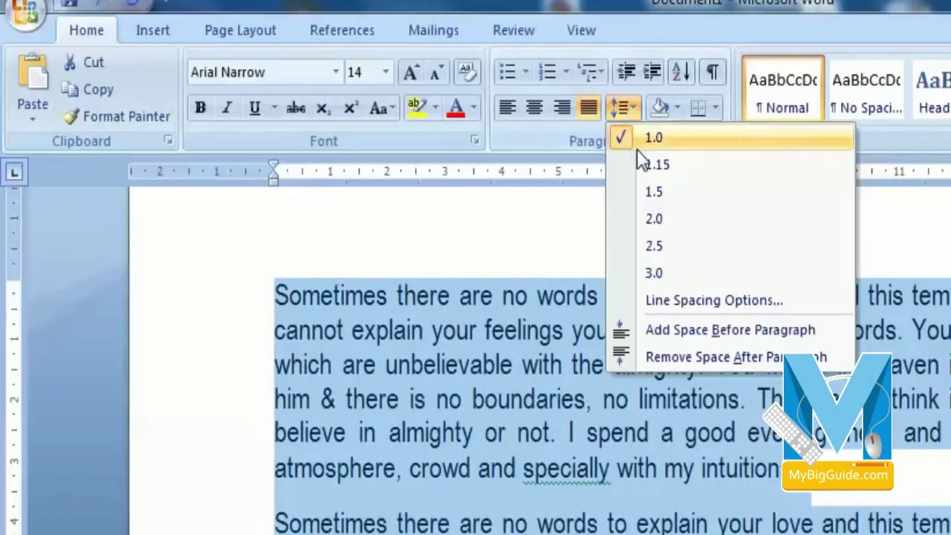
left_click(662, 332)
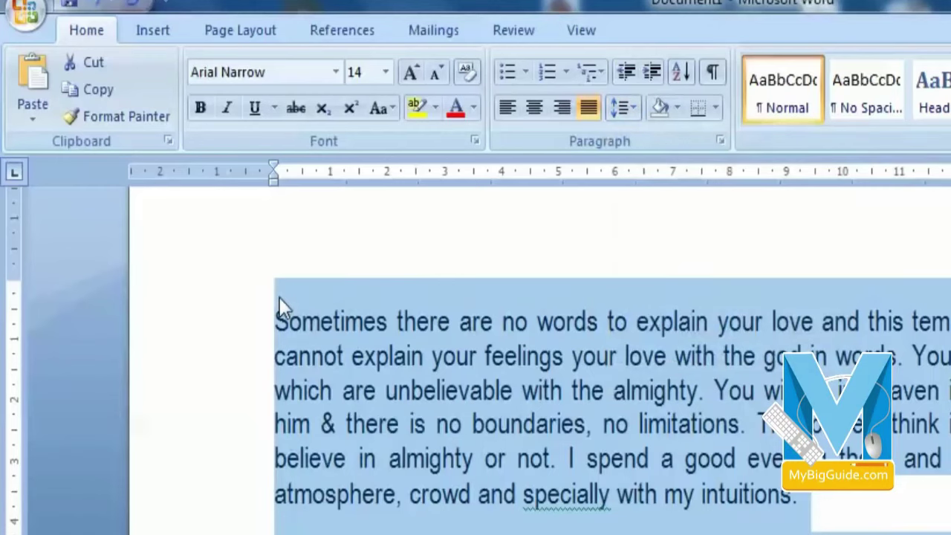
left_click(623, 108)
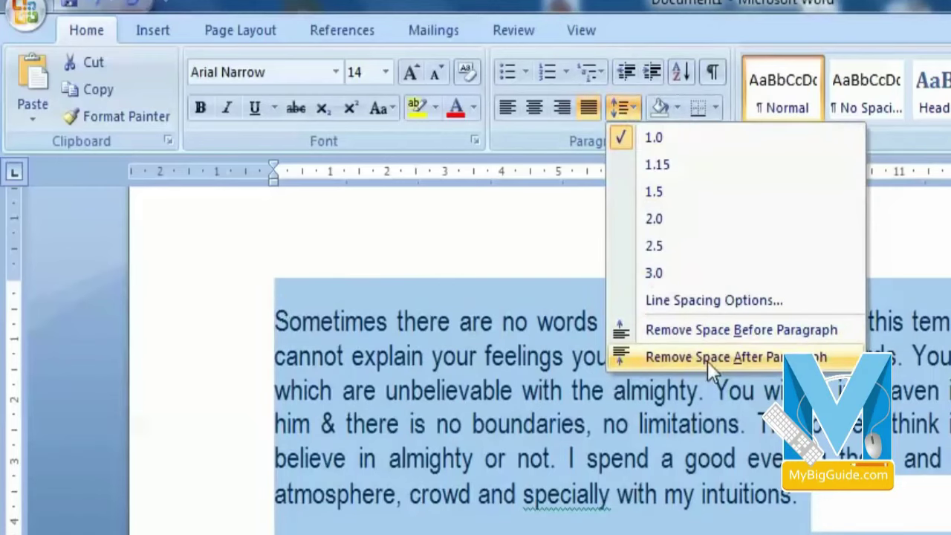
left_click(708, 361)
left_click(621, 107)
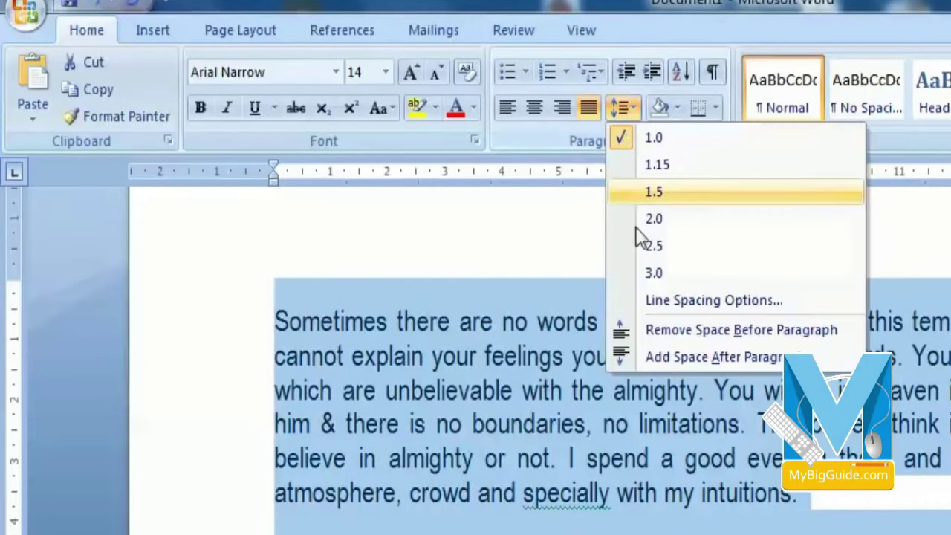
left_click(675, 333)
left_click(540, 311)
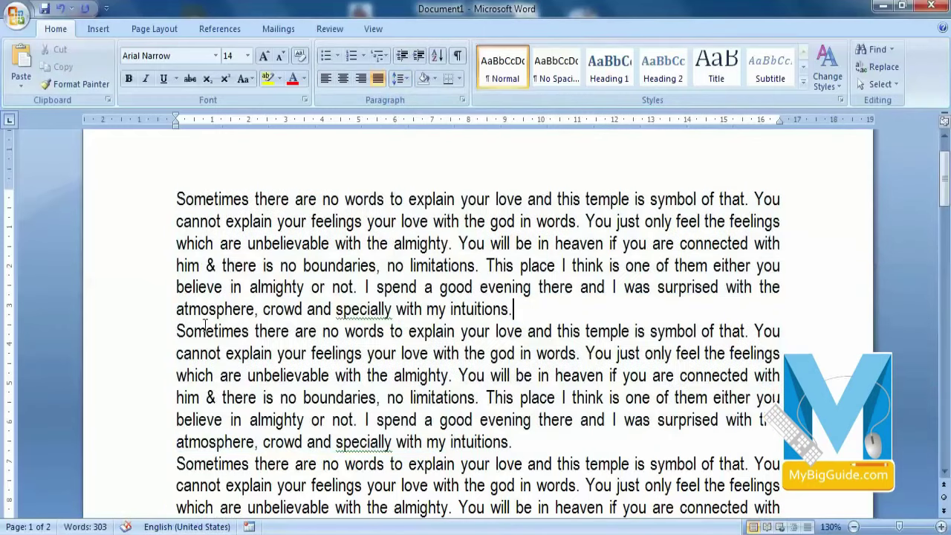
left_click_drag(520, 441, 130, 335)
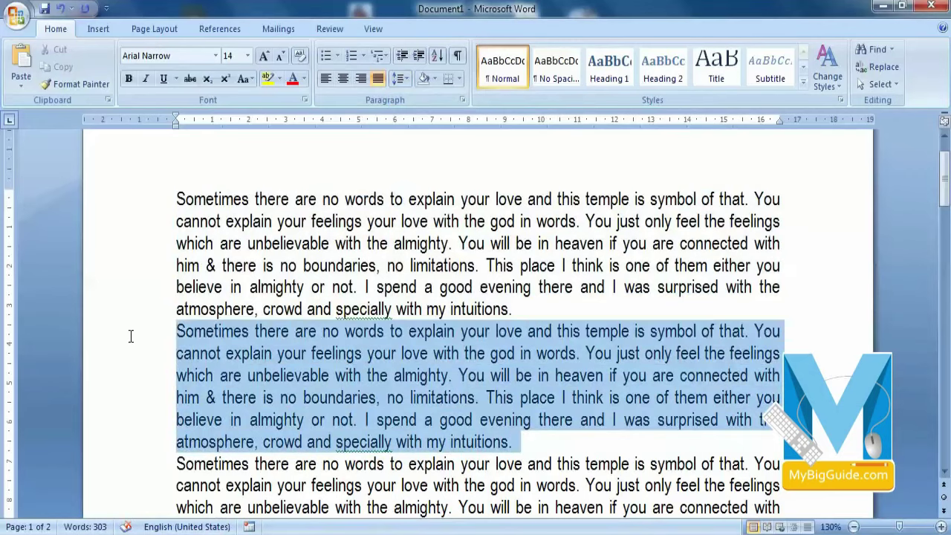
left_click(398, 79)
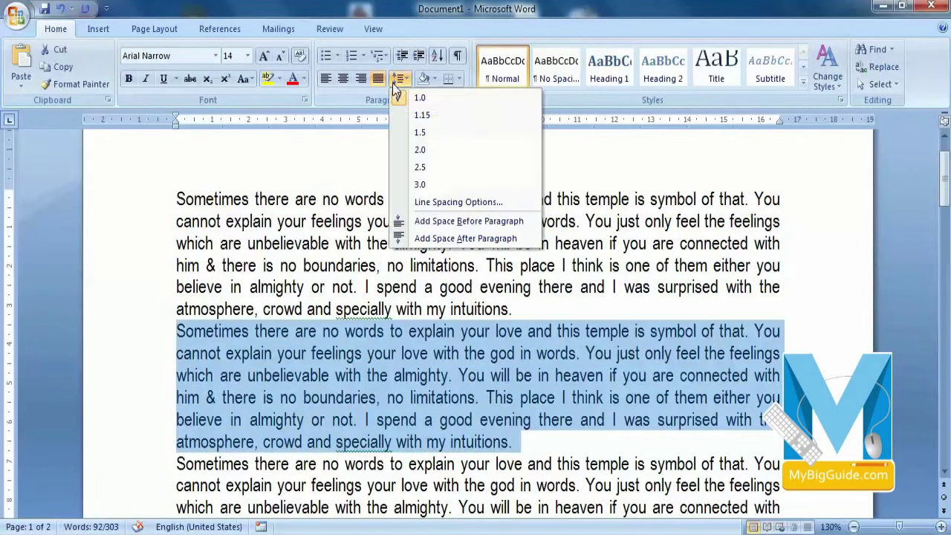
left_click(465, 238)
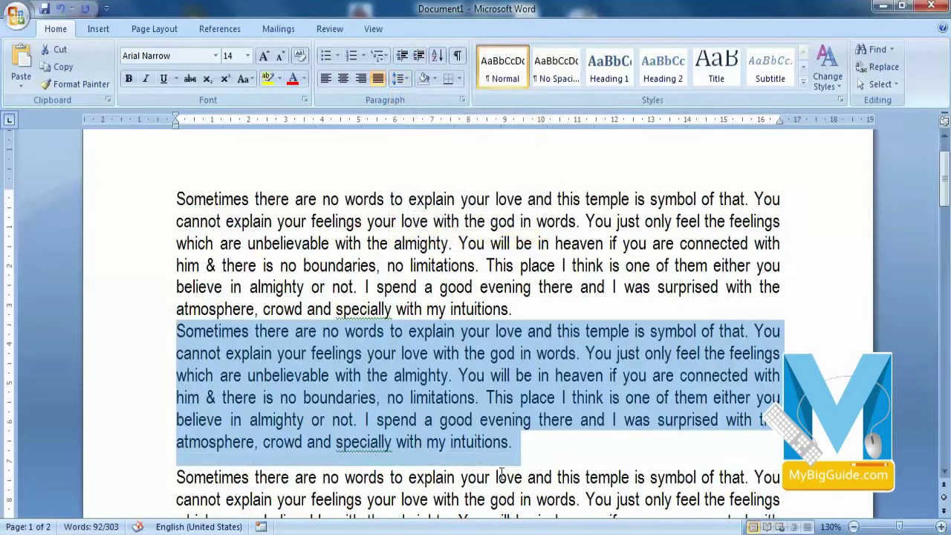
left_click(398, 79)
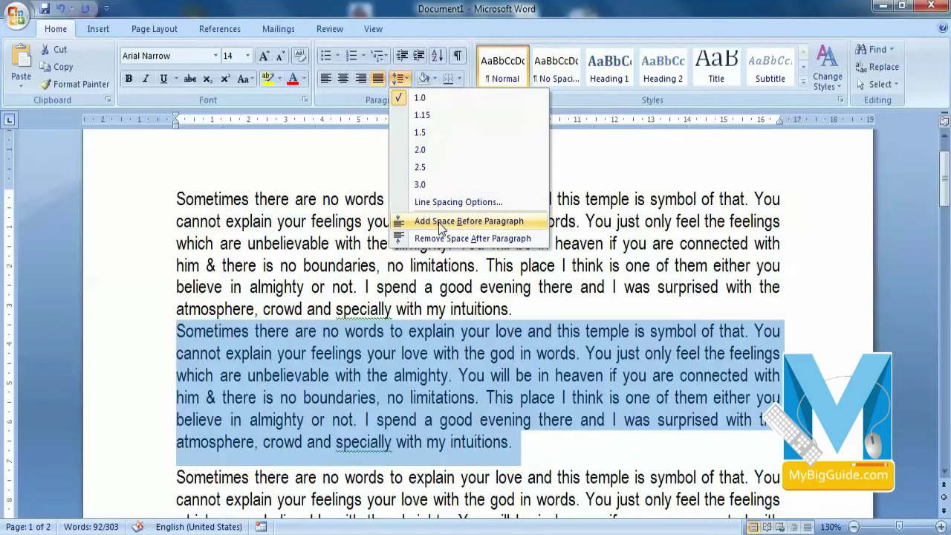
left_click(439, 222)
left_click(398, 78)
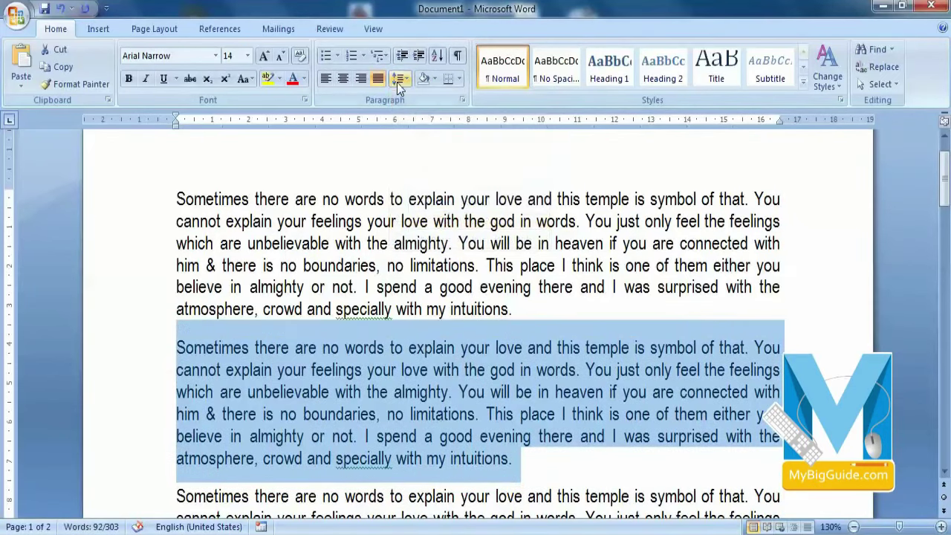
left_click(449, 221)
left_click(398, 79)
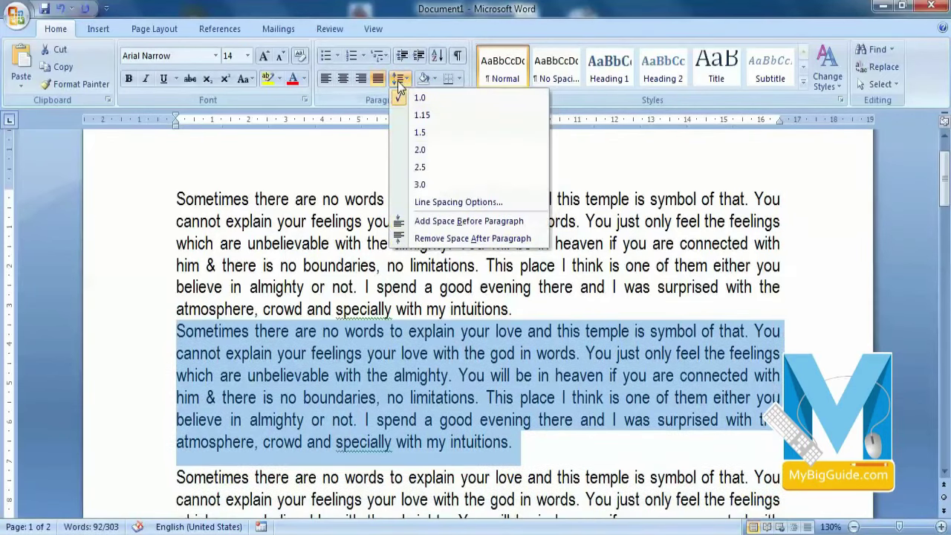
left_click(445, 239)
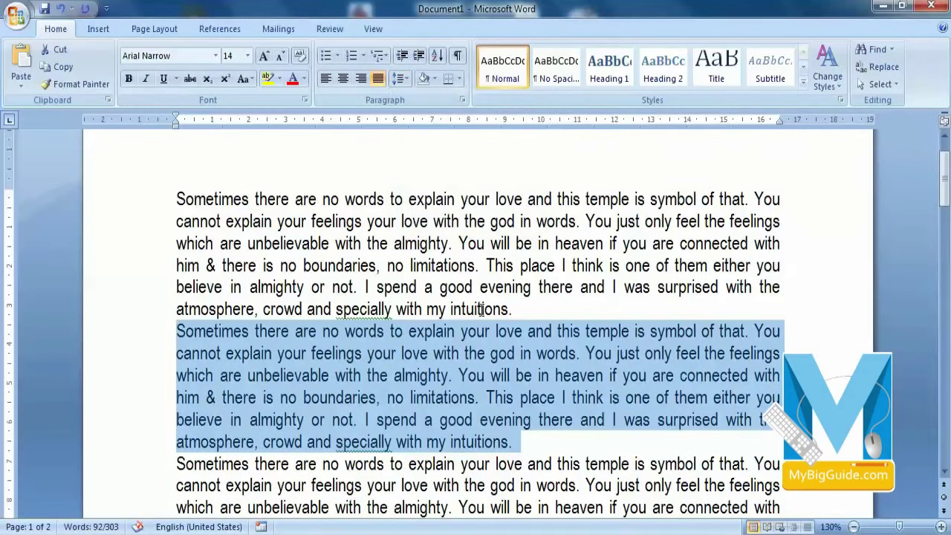
Step: Leave the paragraph and 'This place' unshaded, then undo the last two formatting changes
left_click_drag(513, 309, 127, 206)
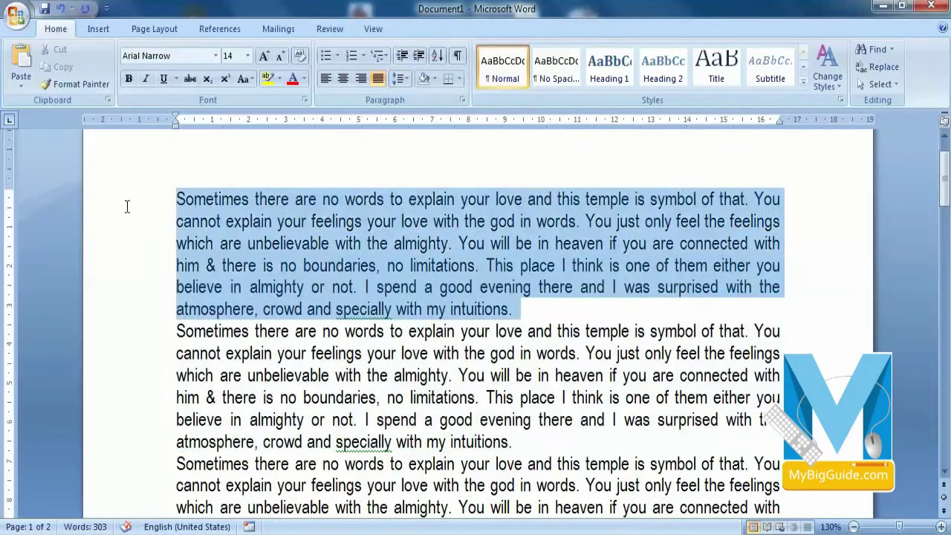
left_click(436, 78)
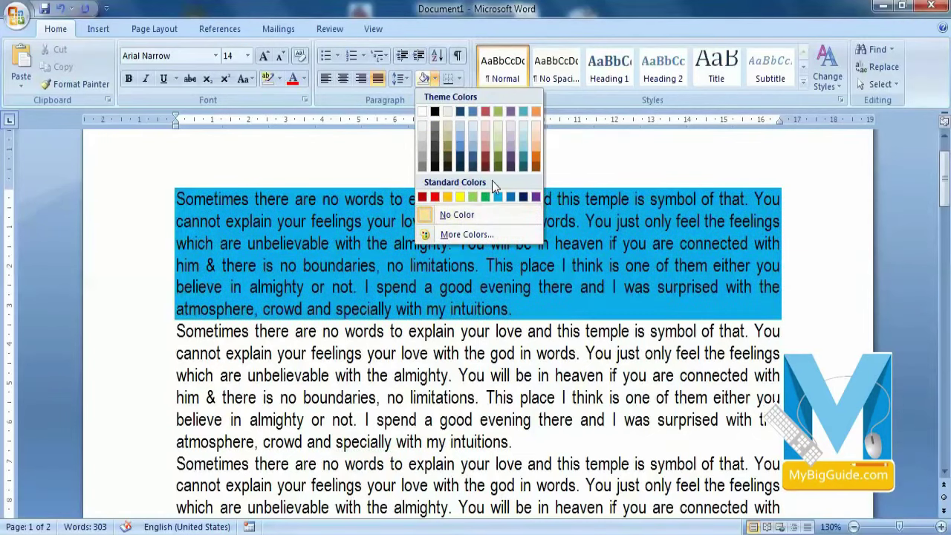
left_click(175, 199)
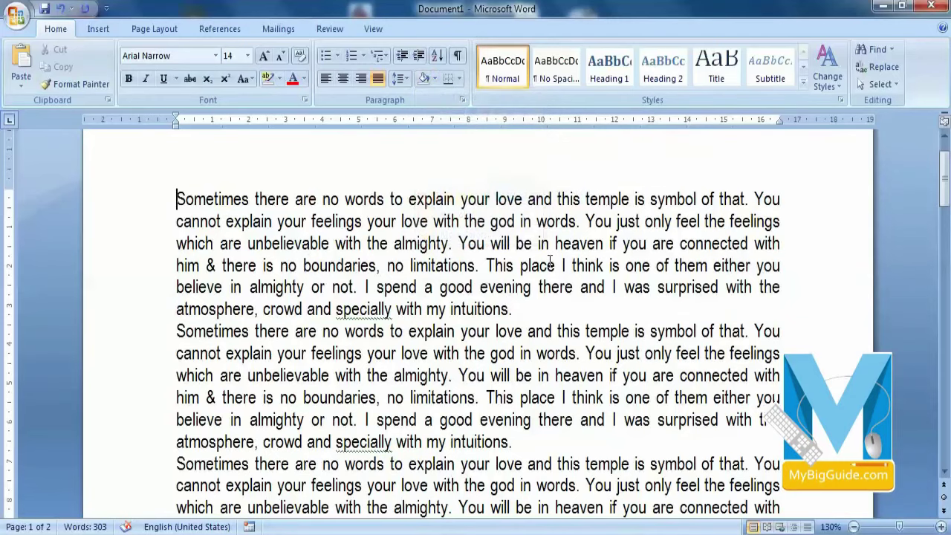
left_click_drag(558, 265, 488, 265)
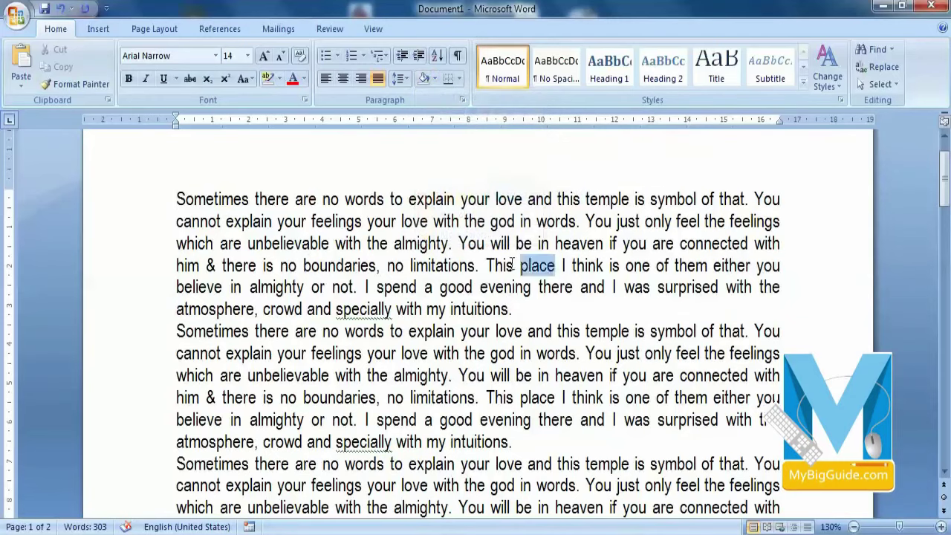
left_click(435, 79)
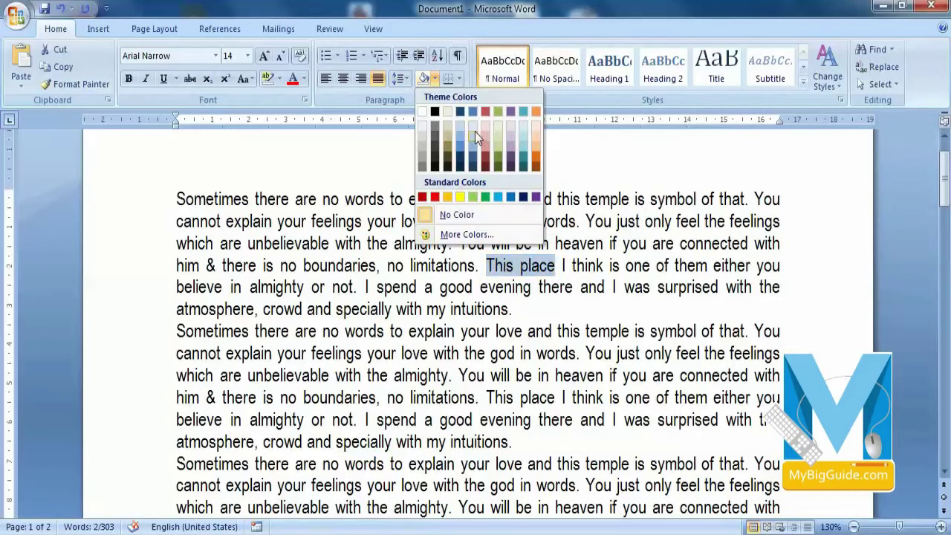
left_click(561, 299)
left_click(59, 16)
left_click(397, 240)
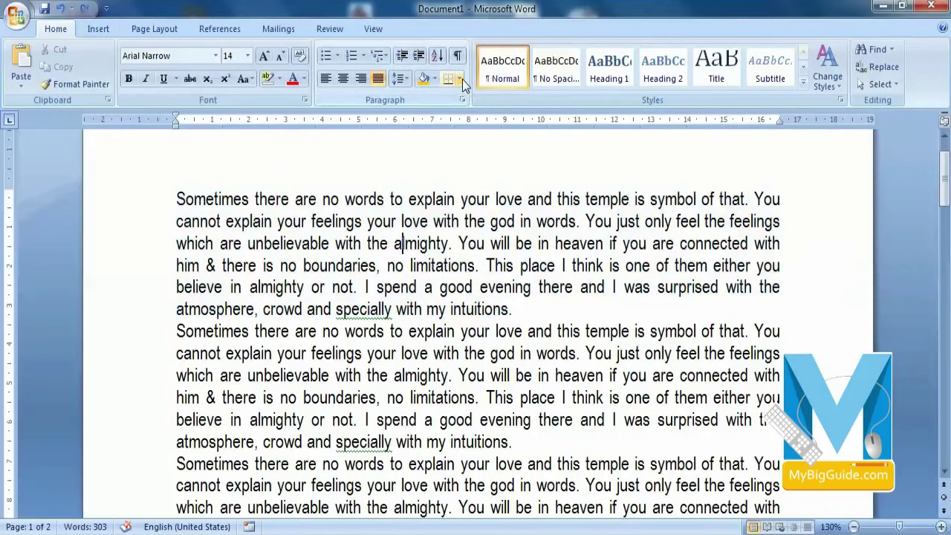
left_click_drag(513, 309, 139, 211)
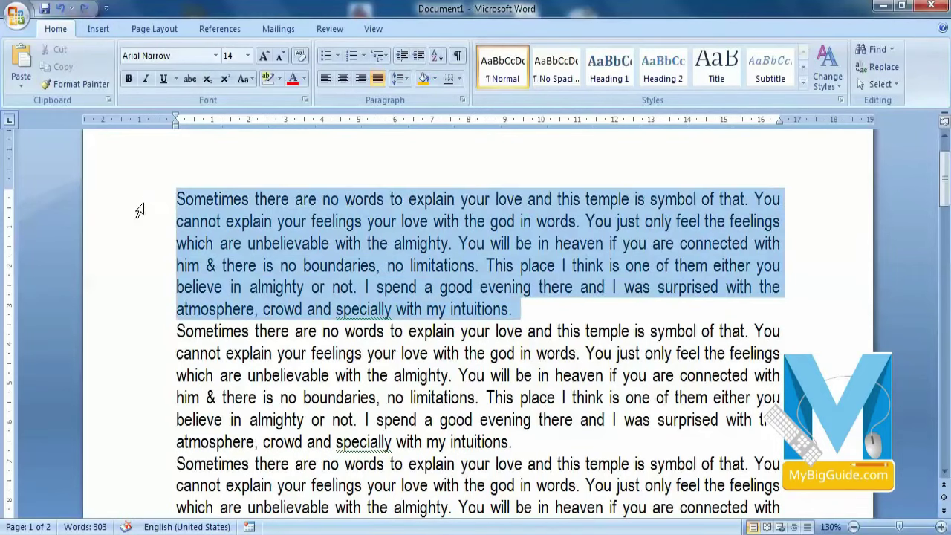
left_click(460, 78)
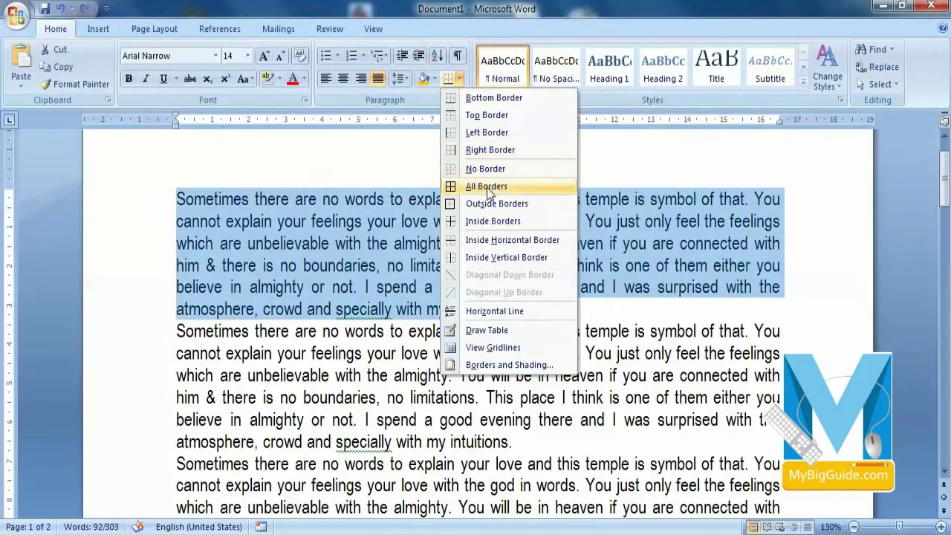
left_click(487, 187)
left_click(460, 78)
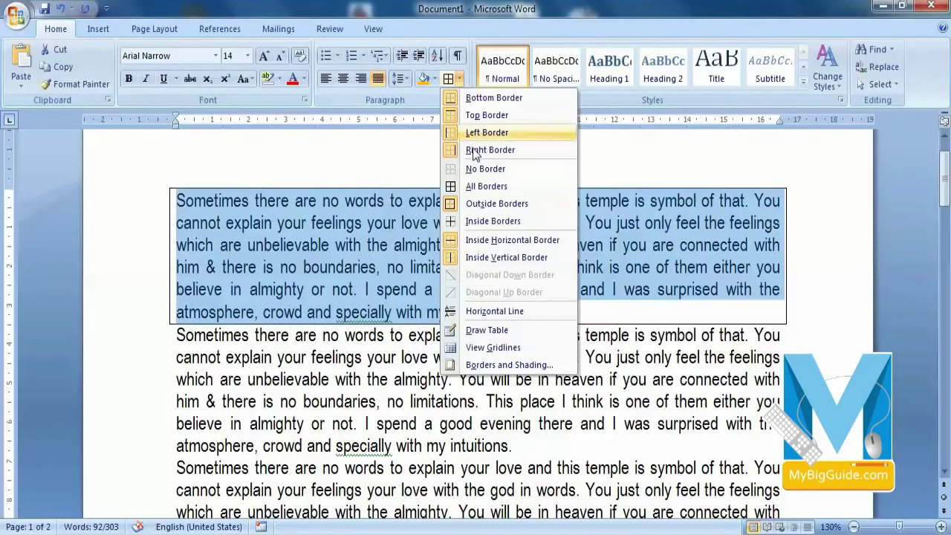
left_click(479, 220)
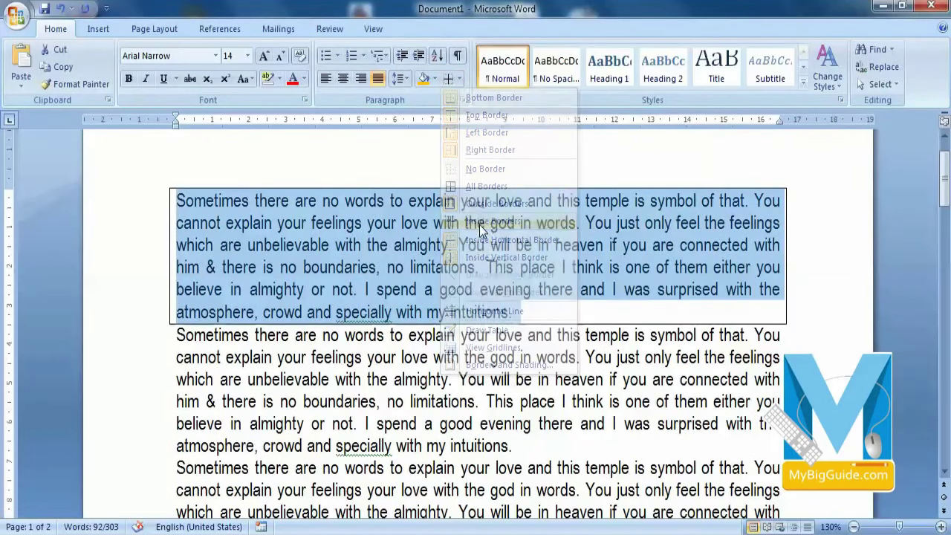
left_click(459, 78)
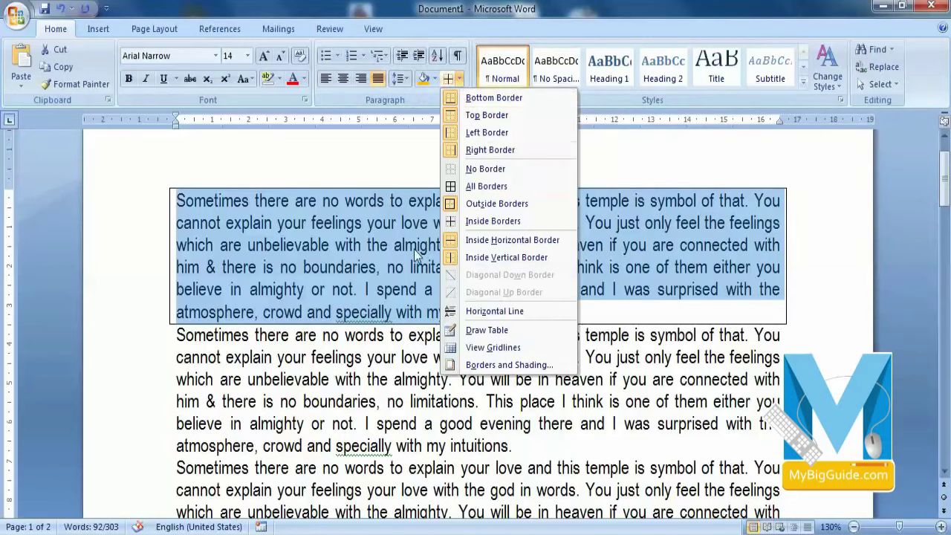
key("Escape")
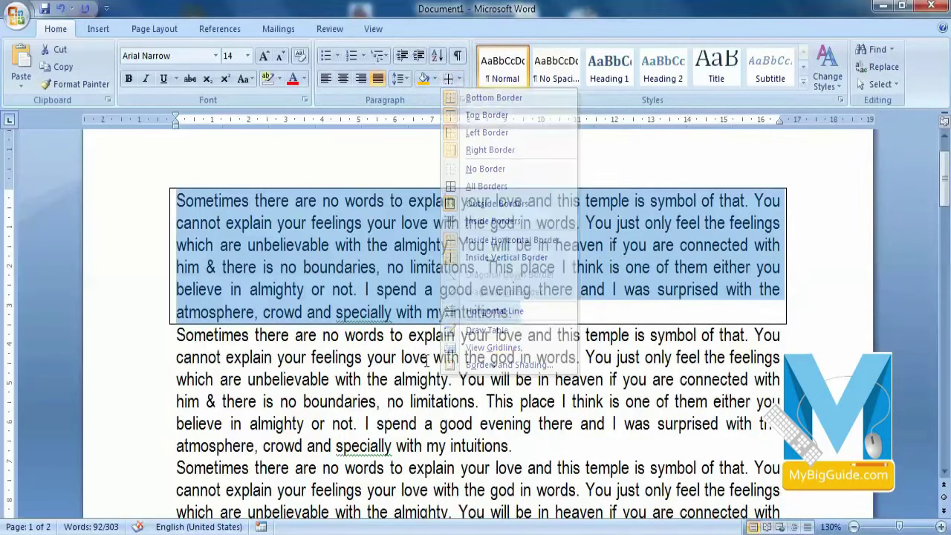
left_click(516, 448)
left_click(460, 78)
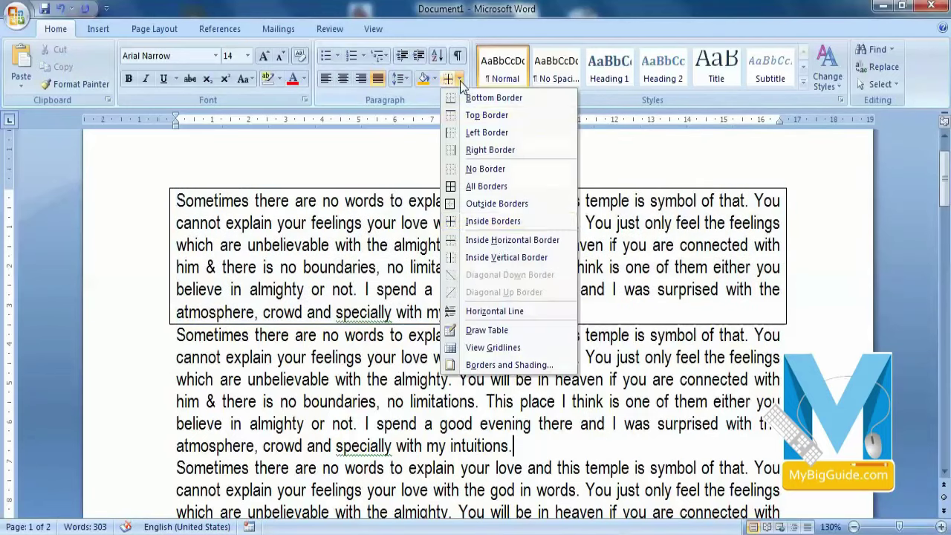
left_click(494, 311)
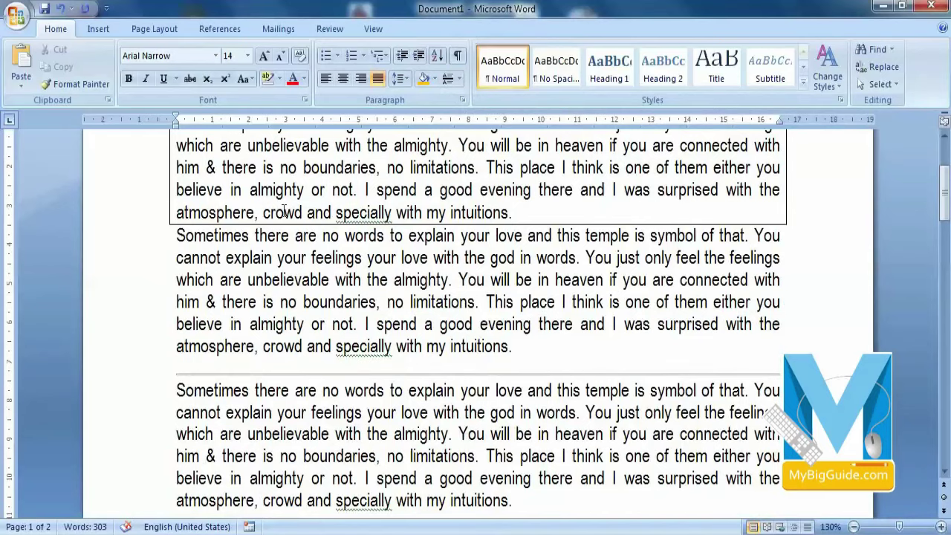
left_click(60, 9)
left_click(60, 9)
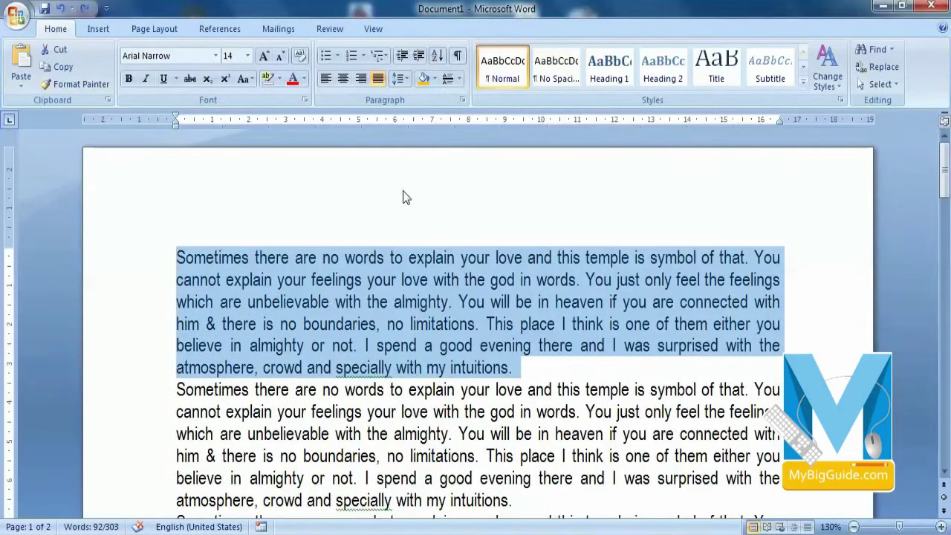
Step: Apply round bullets to the one-word-per-line list on page 2
left_click(523, 301)
scroll(524, 302, "down", 3)
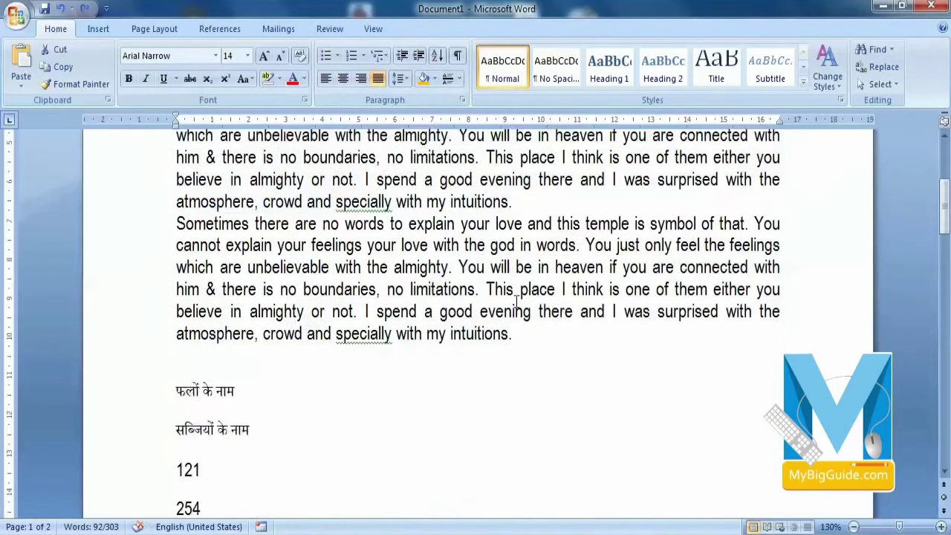
scroll(514, 302, "down", 3)
scroll(301, 351, "down", 3)
scroll(300, 352, "up", 1)
scroll(300, 353, "down", 6)
scroll(300, 353, "up", 4)
scroll(300, 353, "down", 1)
left_click(282, 202)
left_click_drag(179, 182, 334, 283)
scroll(333, 282, "down", 4)
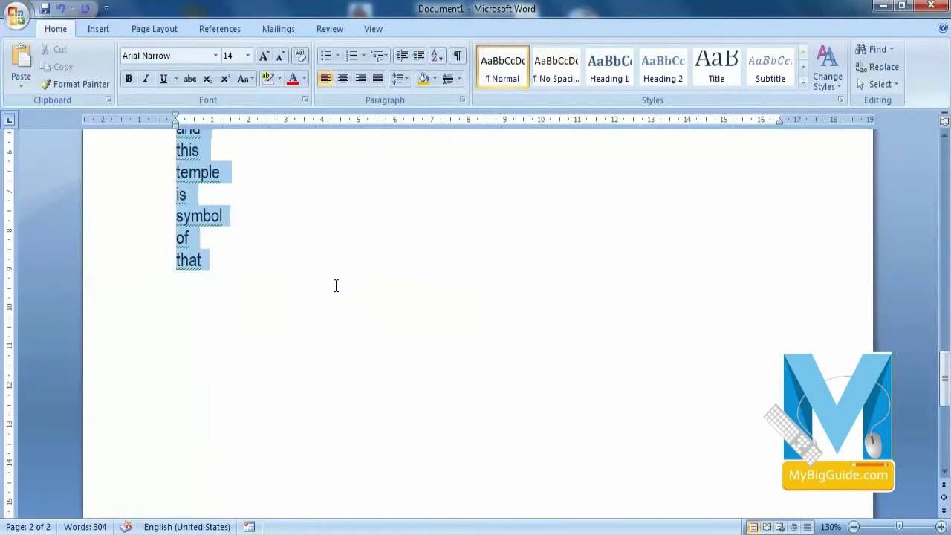
scroll(329, 283, "up", 5)
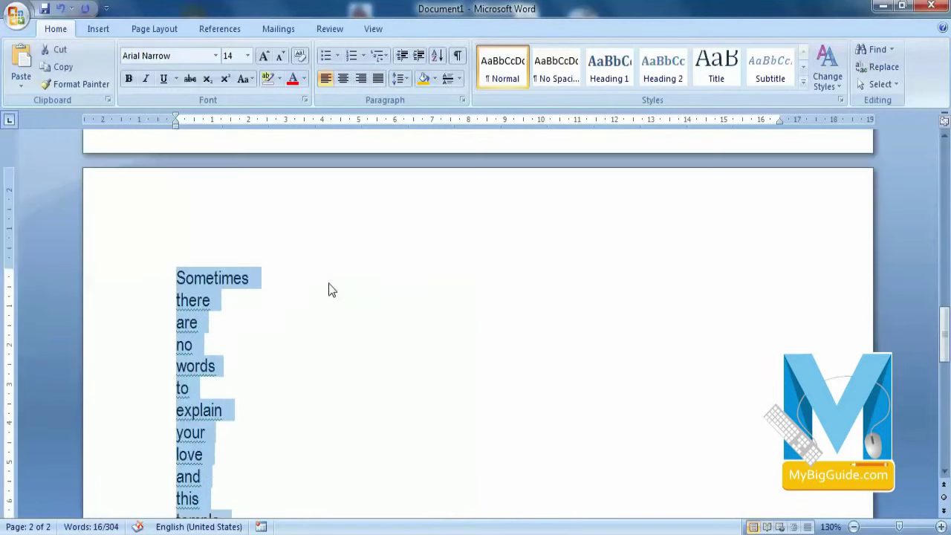
left_click(327, 57)
Step: Add a new bullet after 'that', typing प्रेम and then 'yhe'
left_click(258, 371)
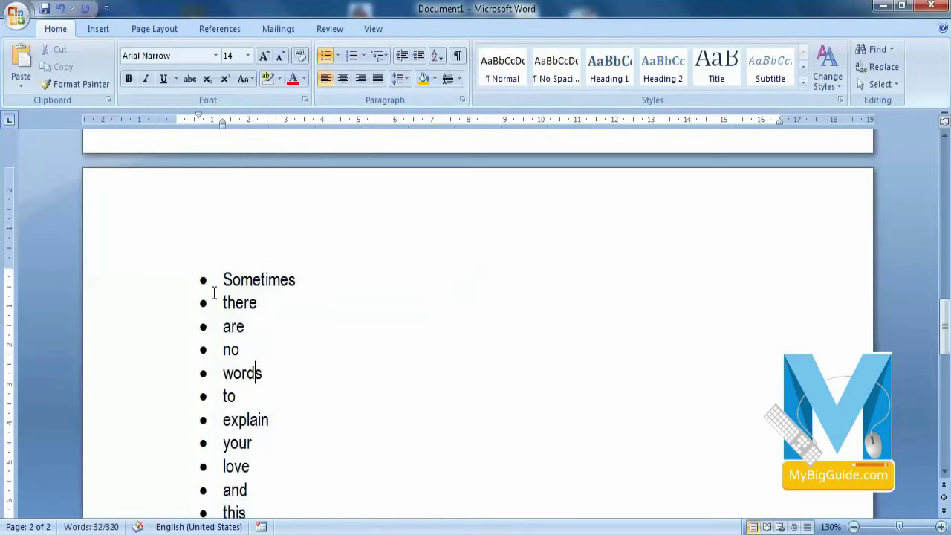
scroll(246, 368, "down", 3)
scroll(247, 368, "down", 3)
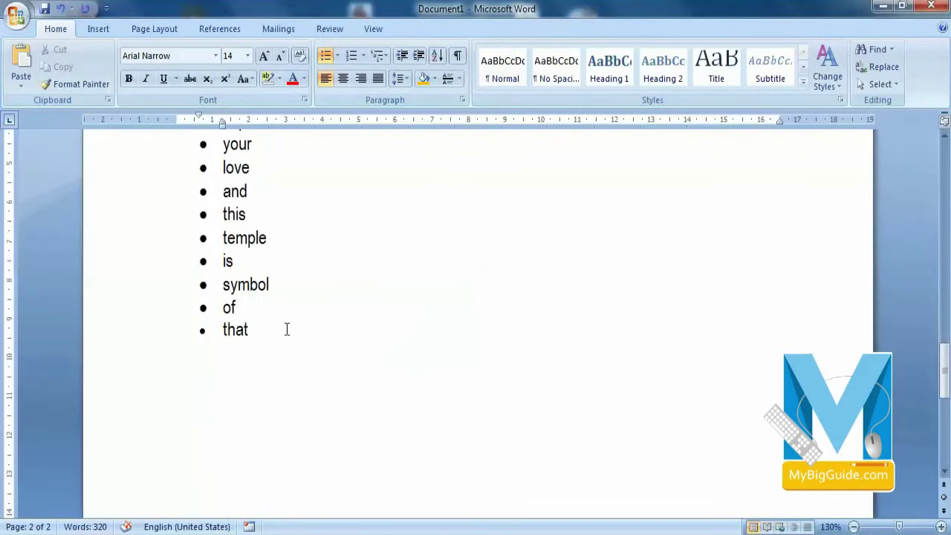
key("Return")
key("alt+shift")
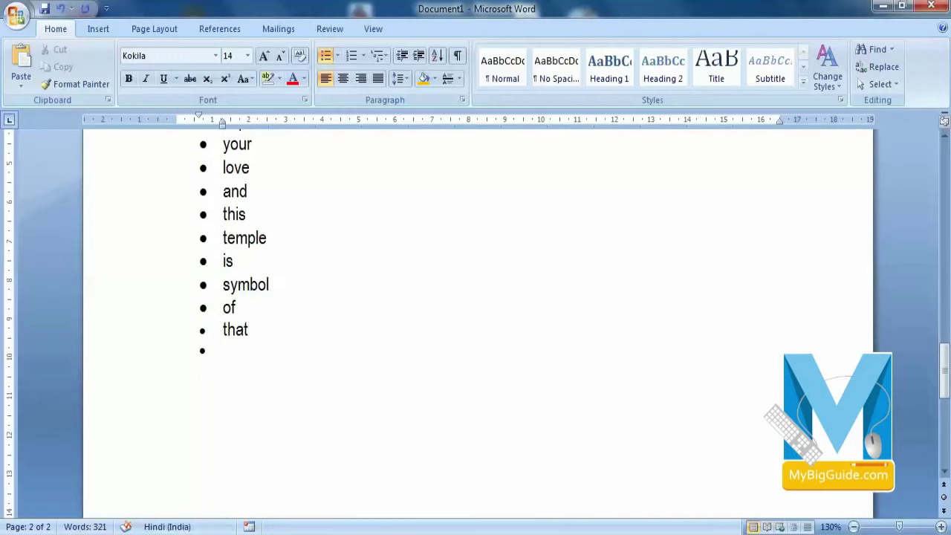
type("जीप्रेम")
key("alt+shift")
type("yhe")
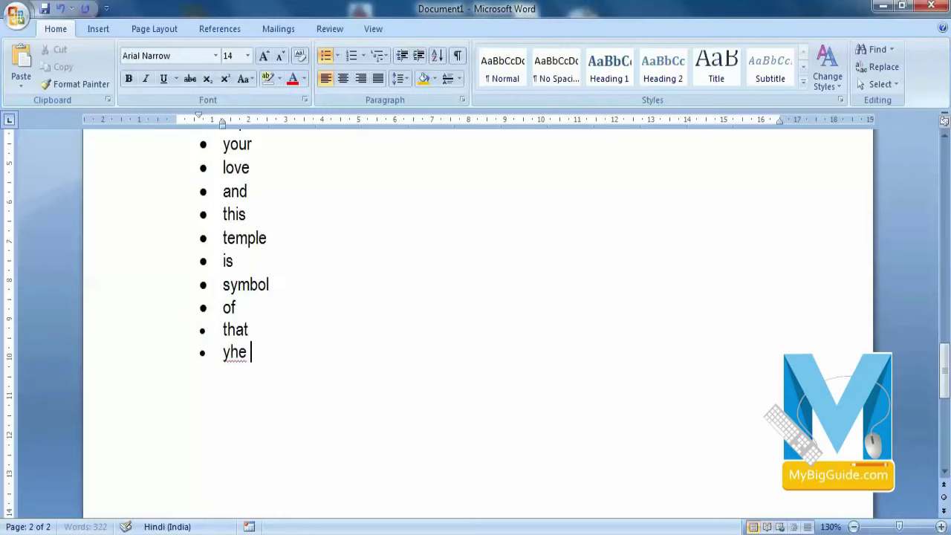
Step: Reselect the whole bulleted list to view other bullet styles
scroll(369, 276, "up", 2)
scroll(326, 268, "up", 4)
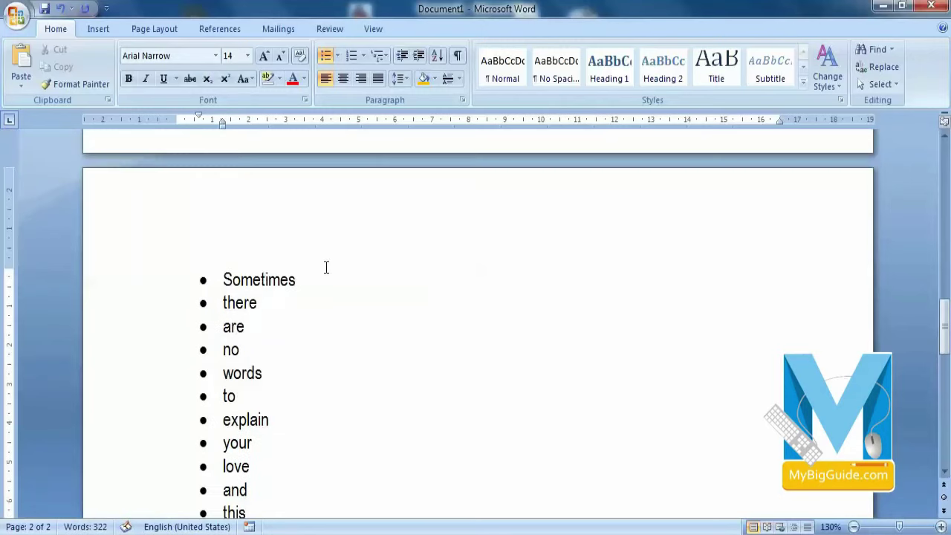
mouse_move(223, 279)
left_mouse_down()
mouse_move(307, 359)
mouse_move(308, 389)
left_mouse_up()
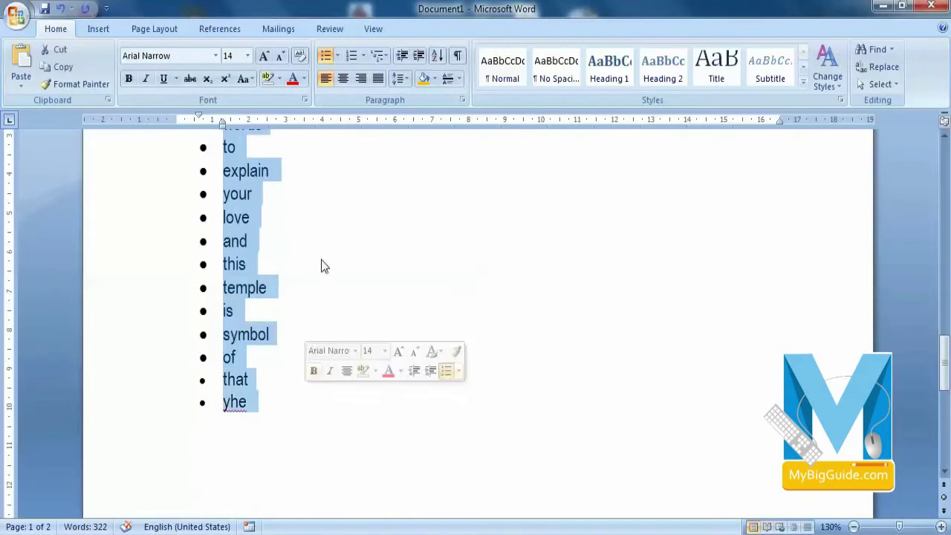
left_click(338, 57)
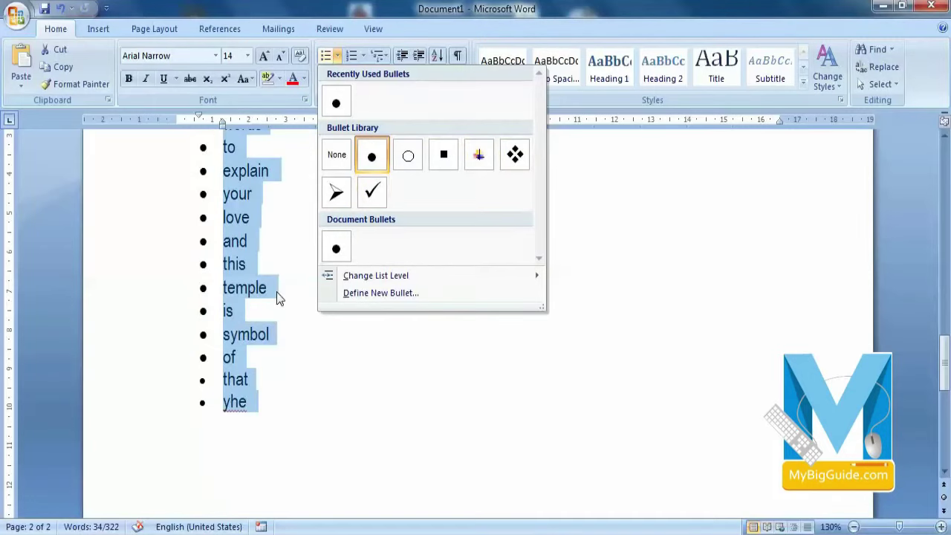
Step: Renumber the word list with the 1. 2. 3. numbering format
mouse_move(270, 399)
left_mouse_down()
mouse_move(191, 108)
mouse_move(238, 173)
left_mouse_up()
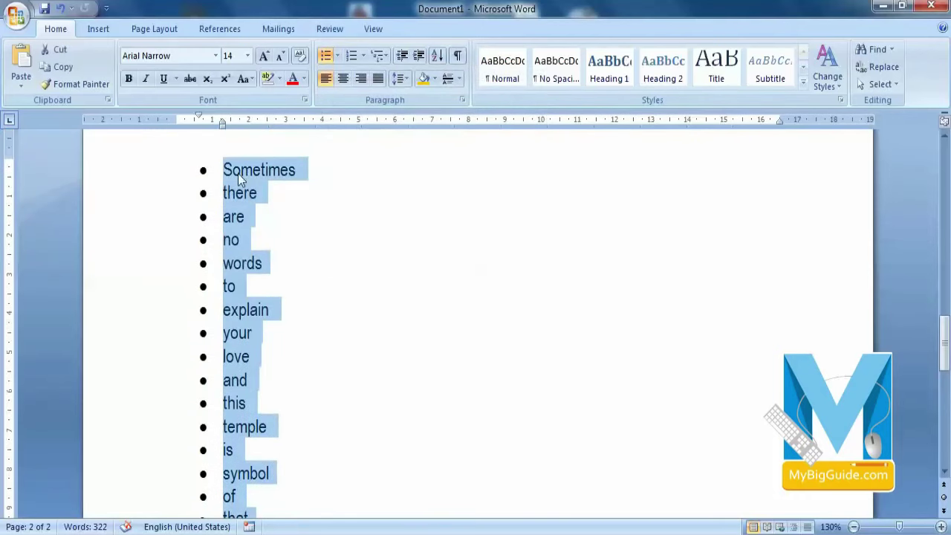
left_click(365, 58)
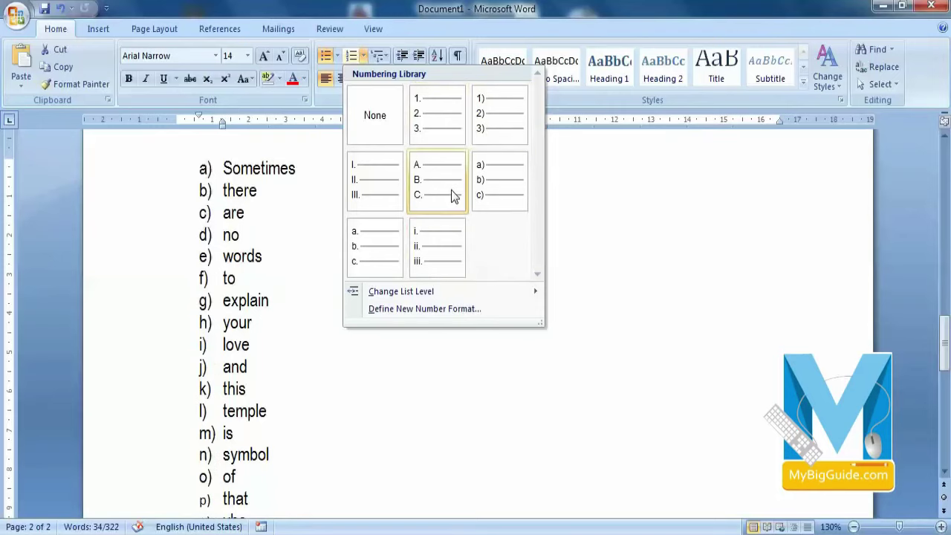
left_click(445, 126)
Step: Add 'kdiudf' as item 18 after 'yhe'
scroll(310, 261, "down", 3)
left_click(262, 322)
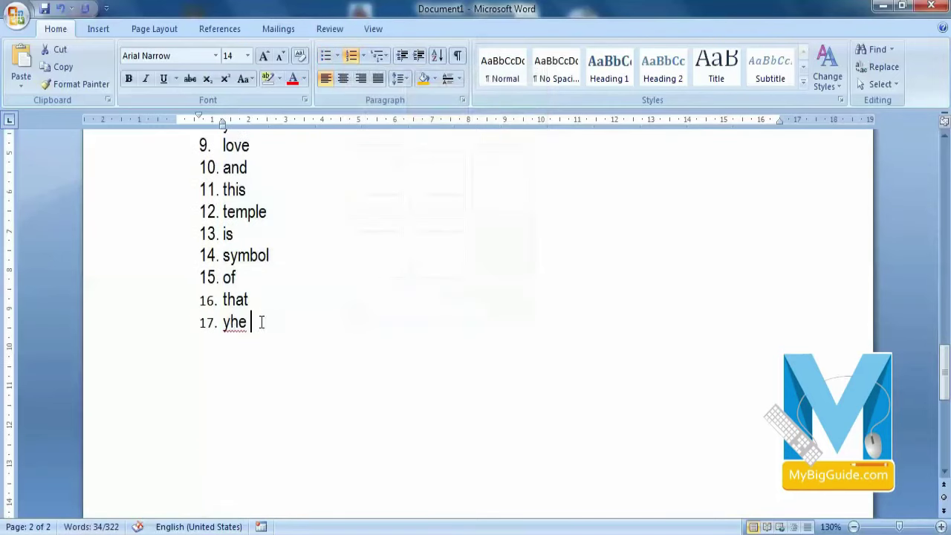
key("Return")
type("kdiudf")
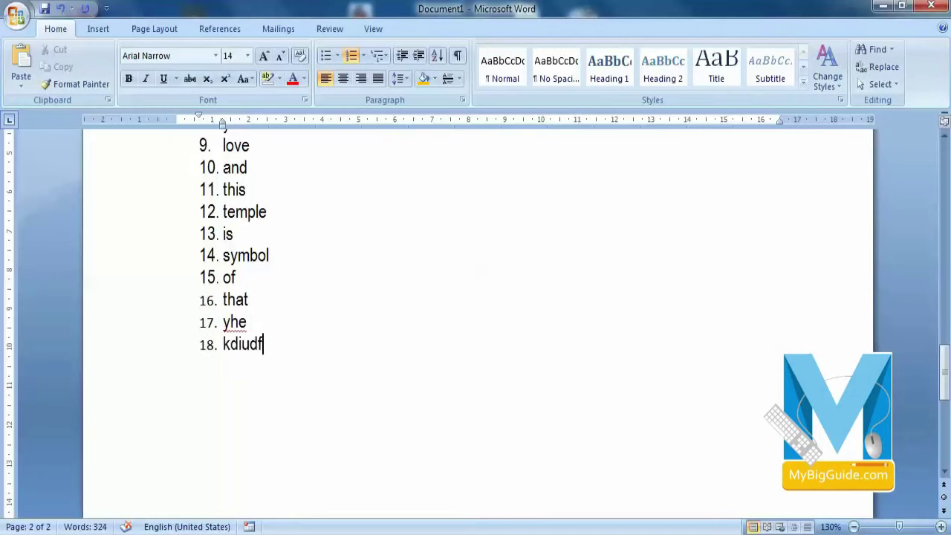
scroll(397, 350, "up", 3)
scroll(397, 350, "up", 5)
scroll(398, 348, "up", 4)
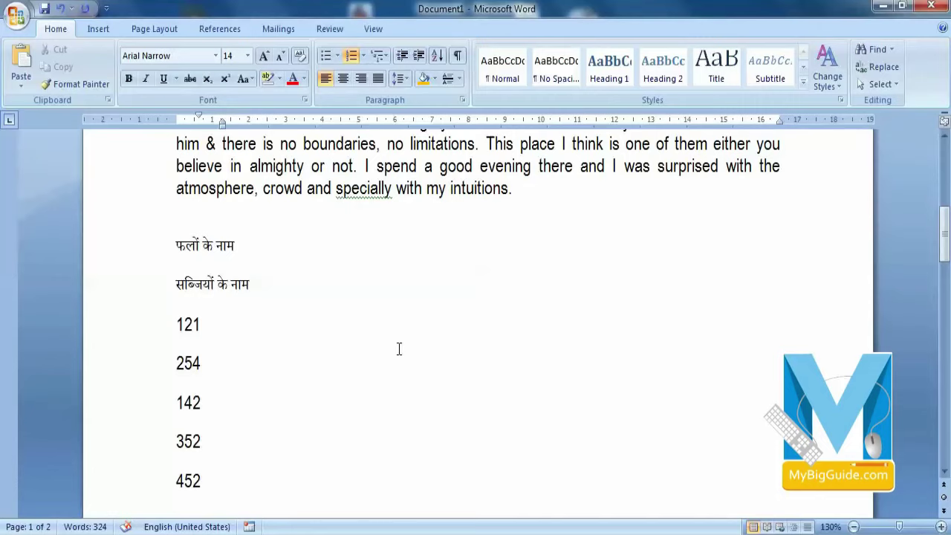
Step: Bullet the two Hindi lines फलों के नाम and सब्जियों के नाम
left_click_drag(265, 283, 176, 257)
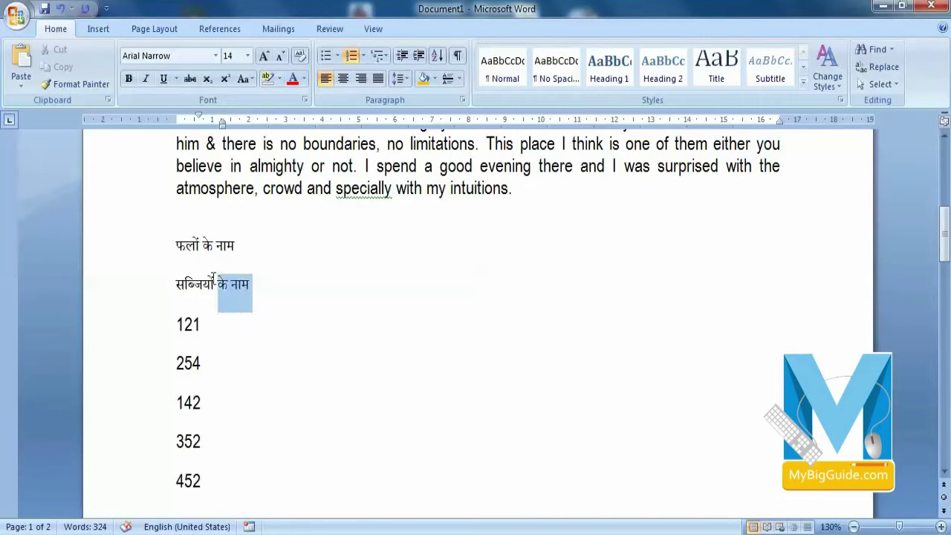
left_click(252, 267)
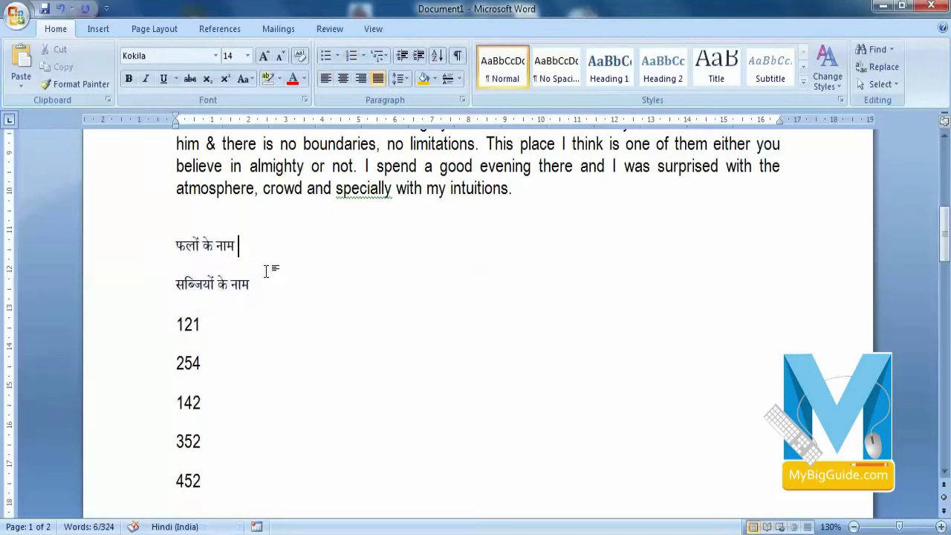
left_click_drag(266, 283, 184, 257)
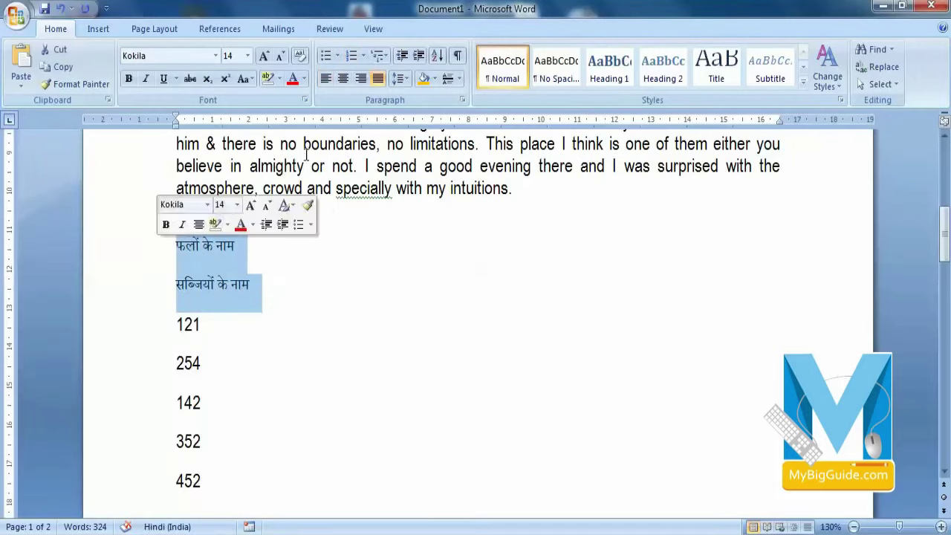
left_click(326, 55)
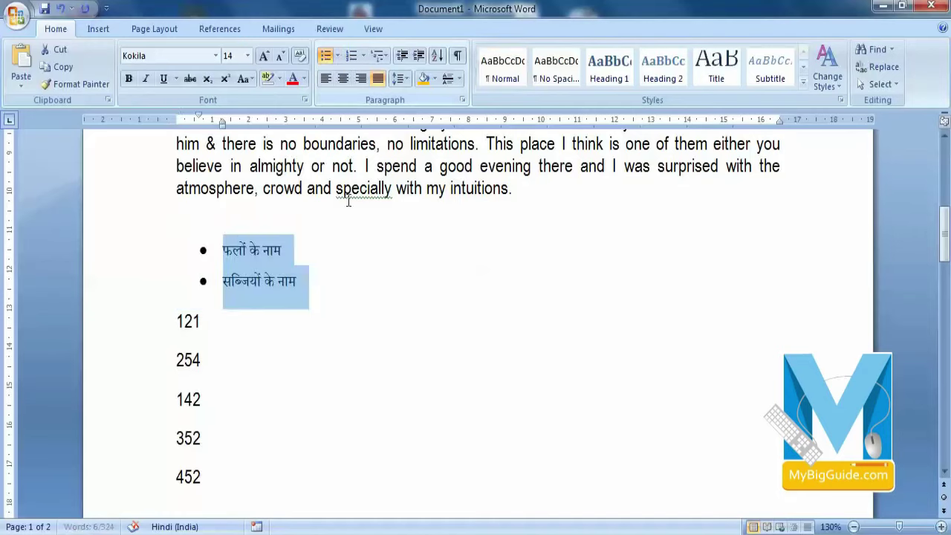
left_click(325, 289)
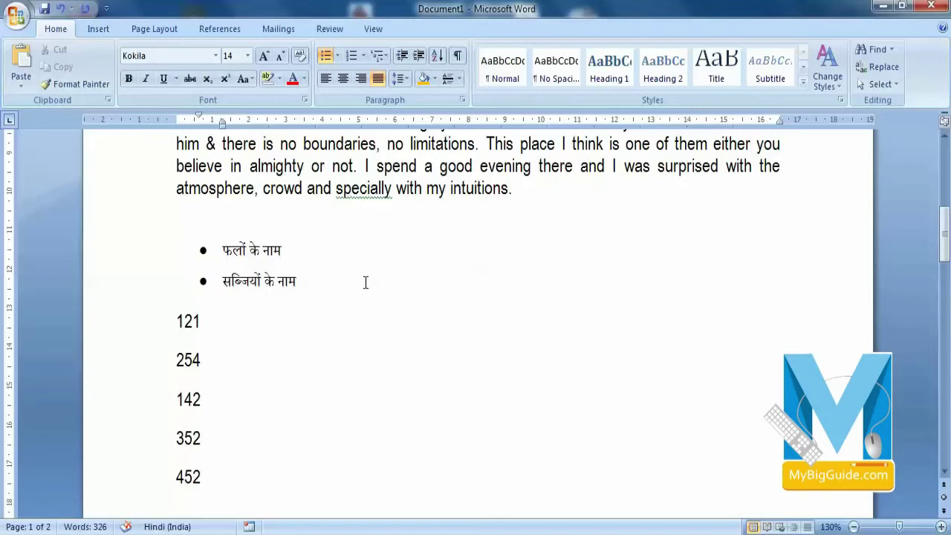
Step: Add आम and अमरूद as indented sub-items under फलों के नाम
key("Return")
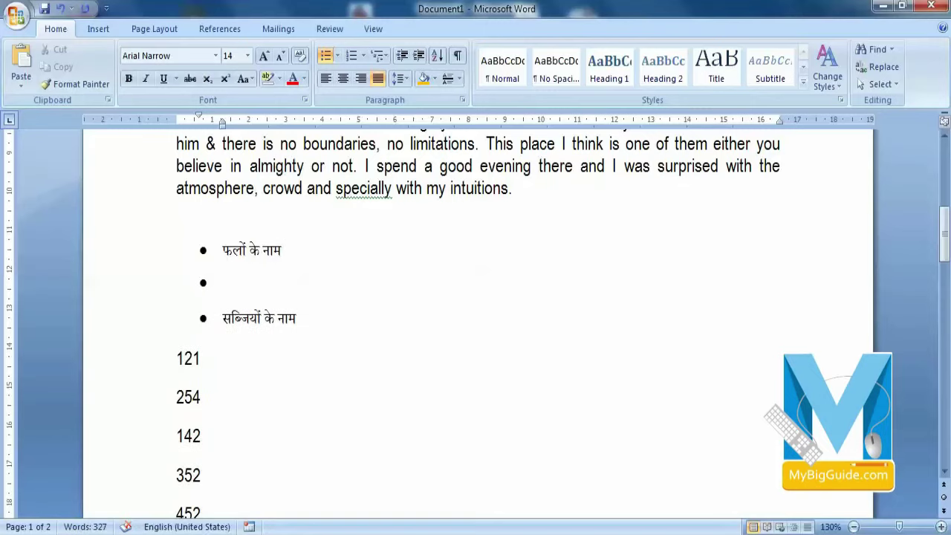
key("Tab")
type("आम")
key("Return")
type("अमरूद")
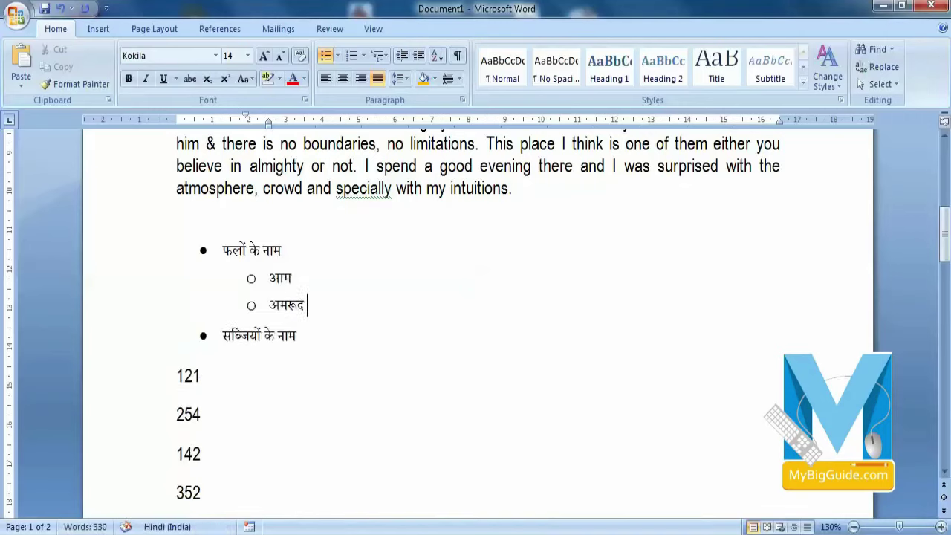
Step: Insert an empty item after आम and outdent it back one level
left_click(295, 278)
key("Return")
key("Tab")
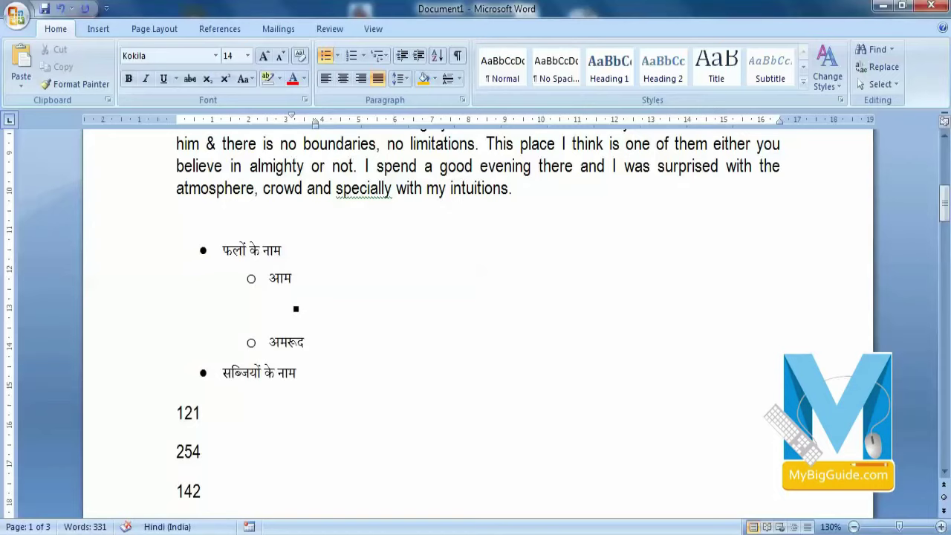
key("shift+Tab")
key("shift+Tab")
scroll(868, 341, "down", 3)
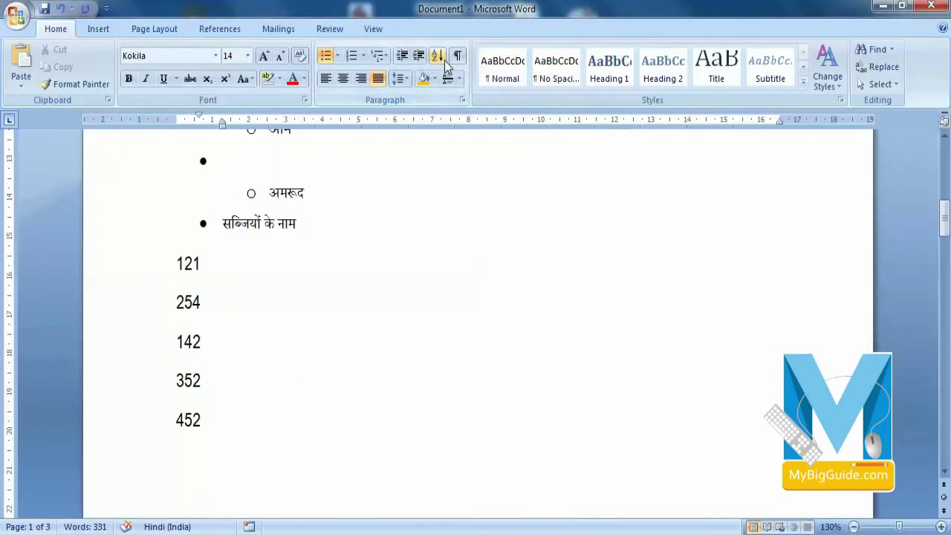
Step: Sort the five selected numbers numerically in ascending order
left_click(282, 349)
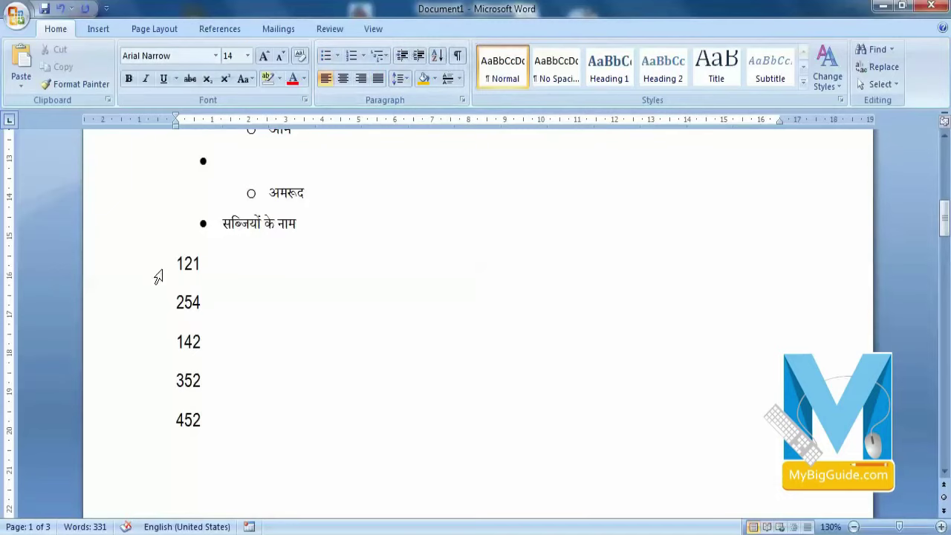
left_click_drag(177, 259, 219, 412)
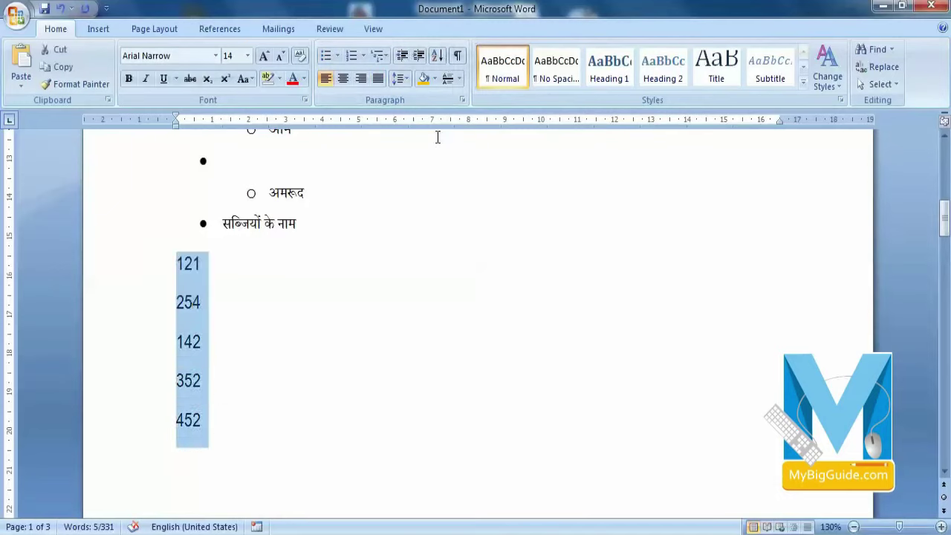
left_click(438, 58)
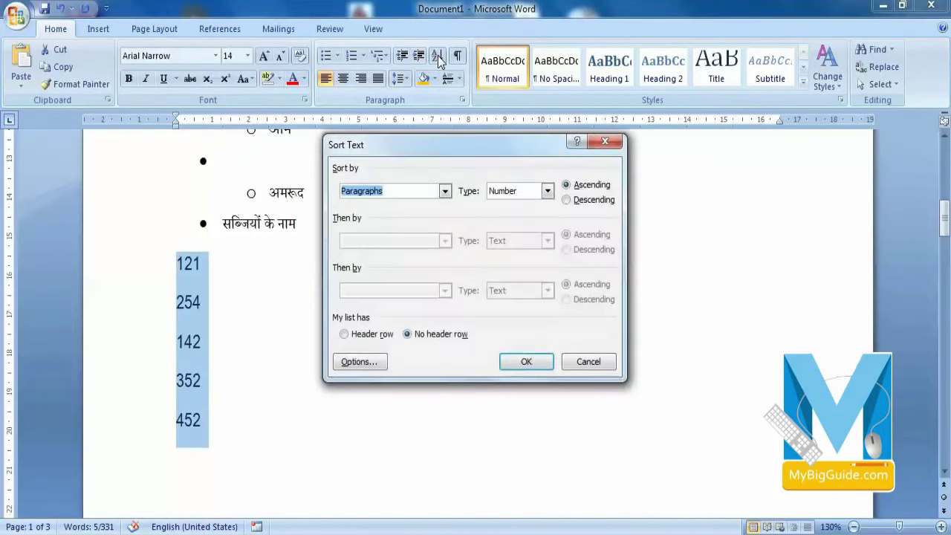
left_click(548, 192)
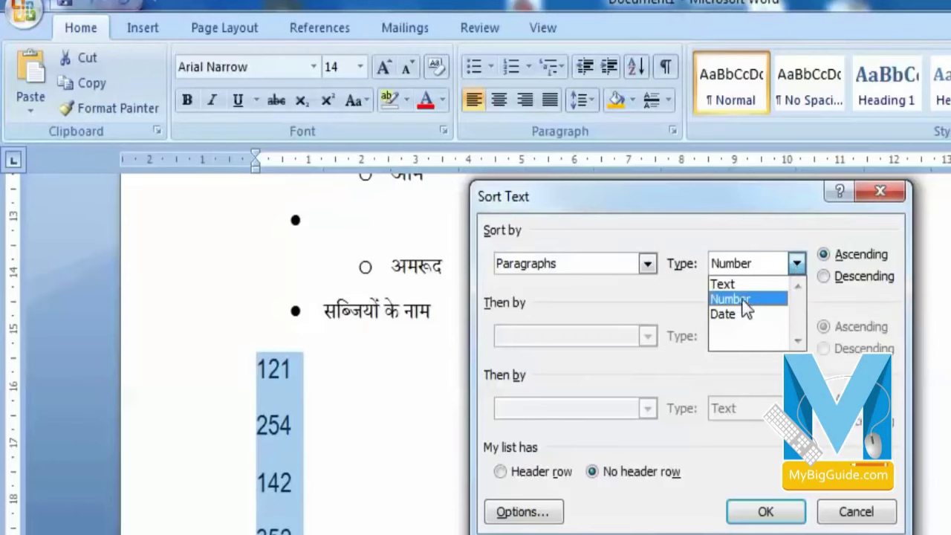
left_click(743, 301)
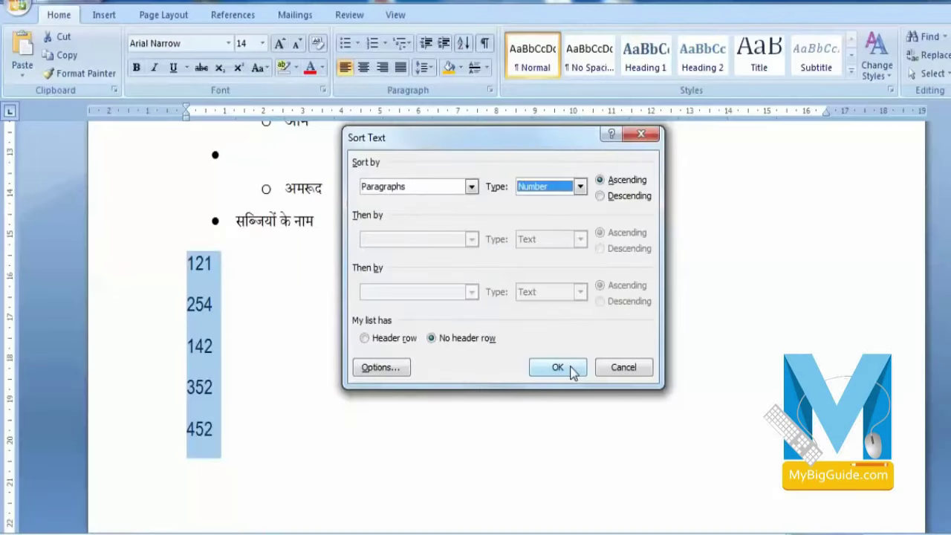
left_click(557, 367)
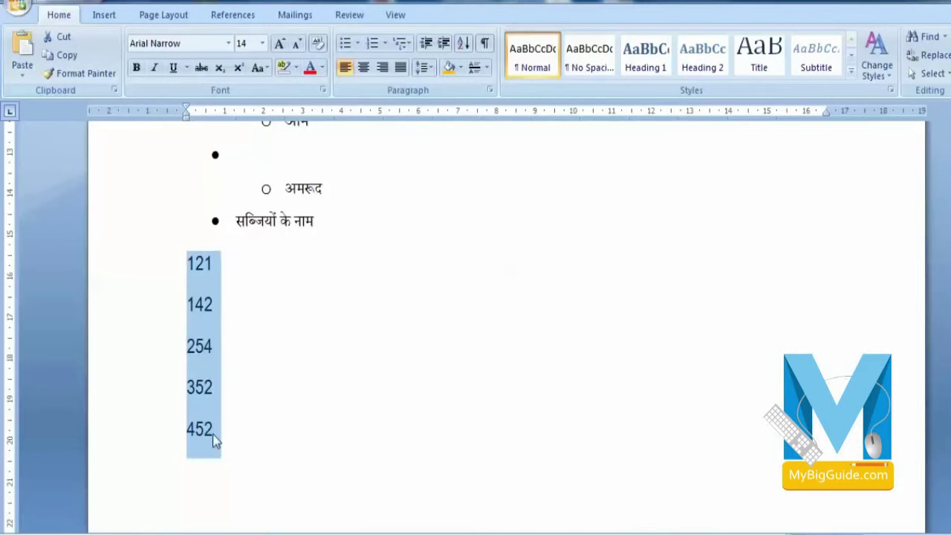
Step: Re-sort the numbers in descending order: 452, 352, 254, 142, 121
left_click(463, 43)
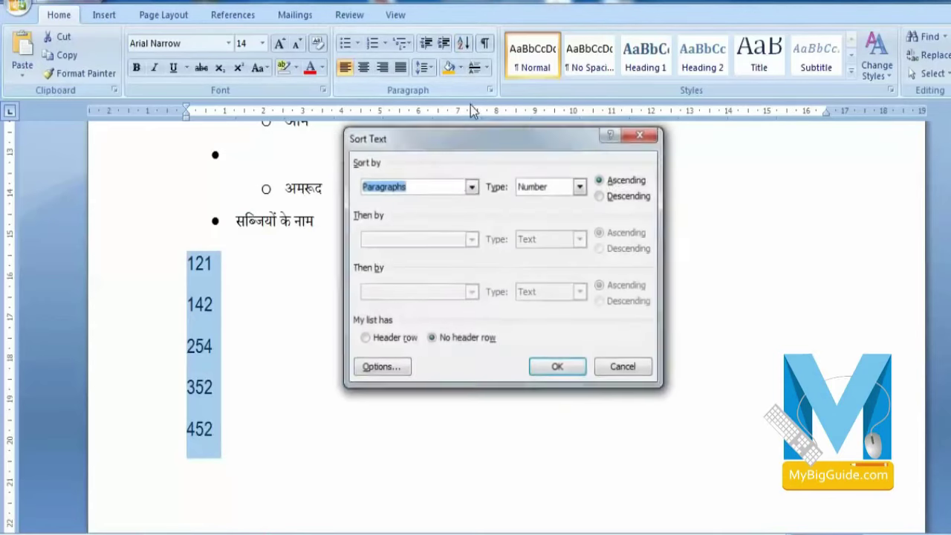
left_click(602, 197)
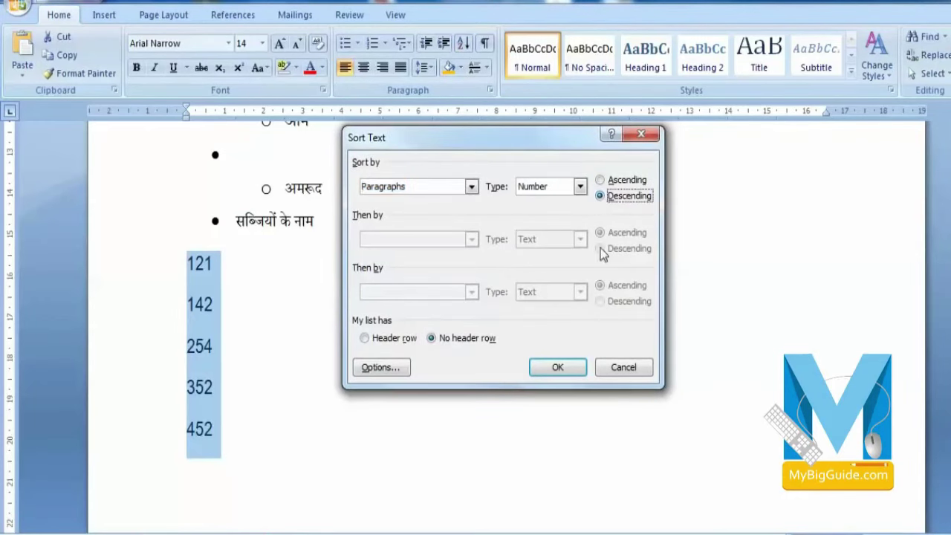
left_click(559, 368)
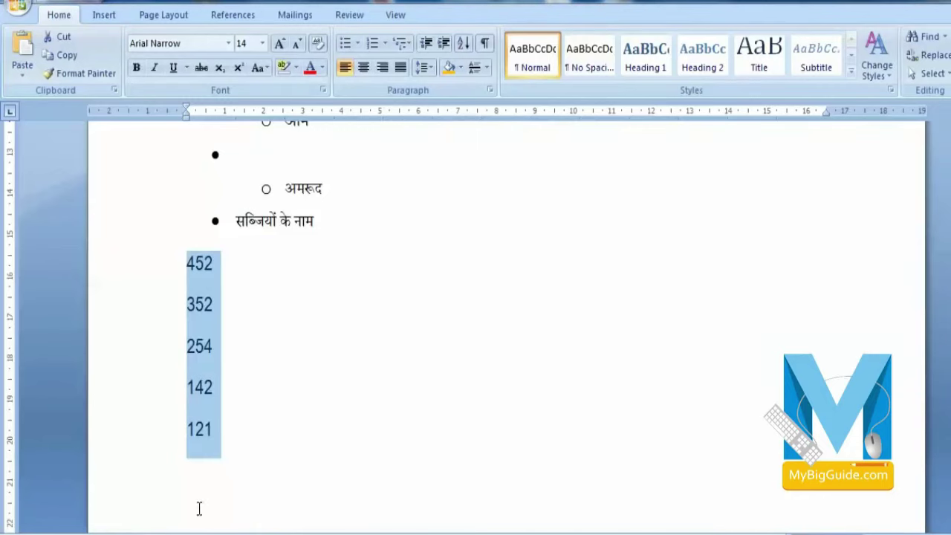
left_click(484, 46)
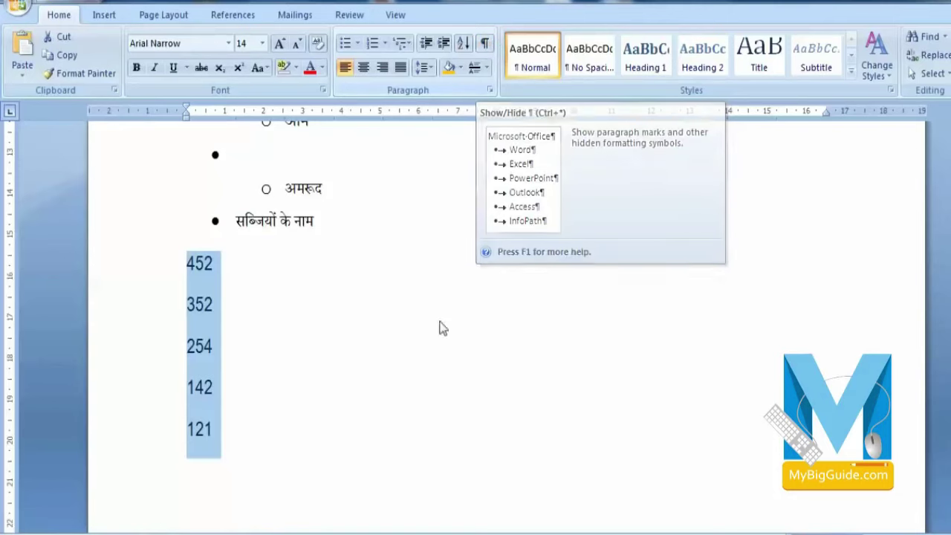
scroll(440, 326, "down", 10)
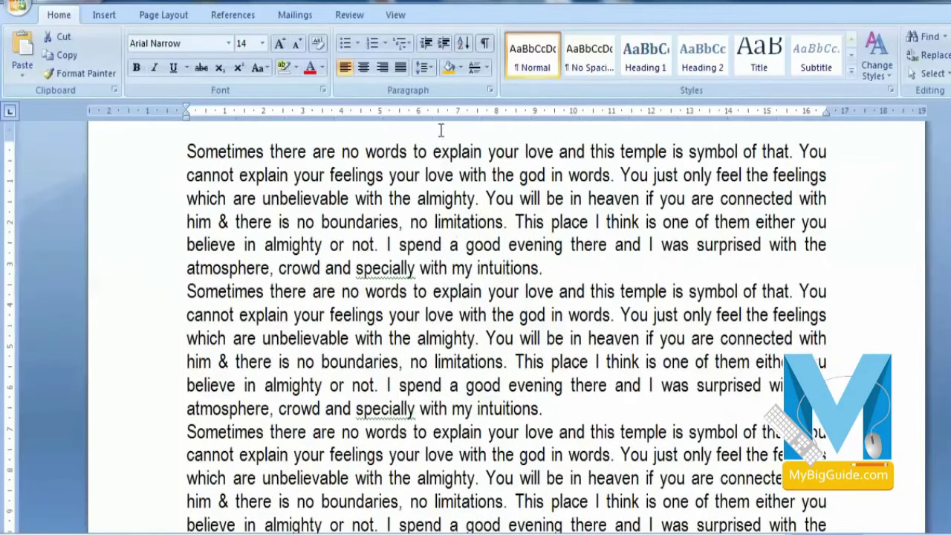
Step: Show formatting marks and add two empty paragraphs after the last English paragraph
left_click(484, 43)
scroll(632, 191, "up", 10)
scroll(373, 349, "down", 1)
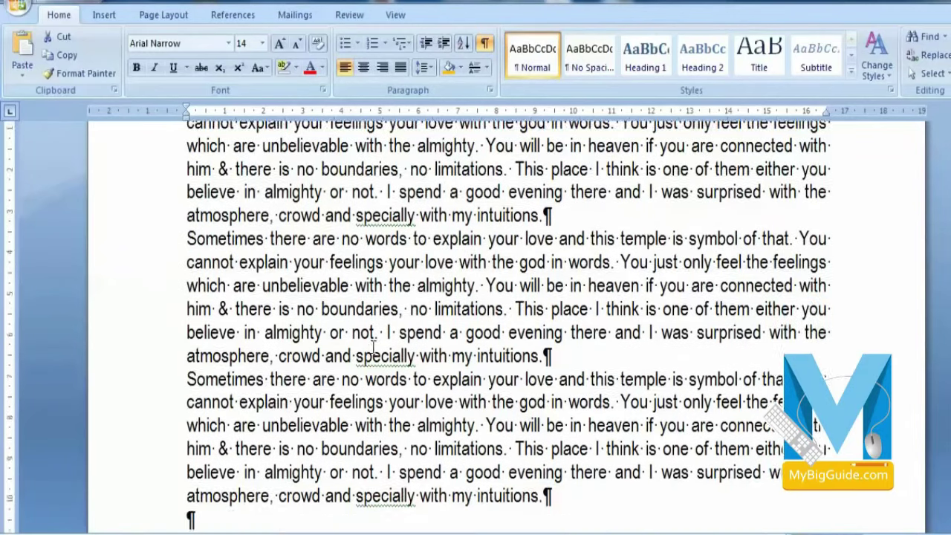
scroll(373, 349, "down", 3)
left_click(621, 284)
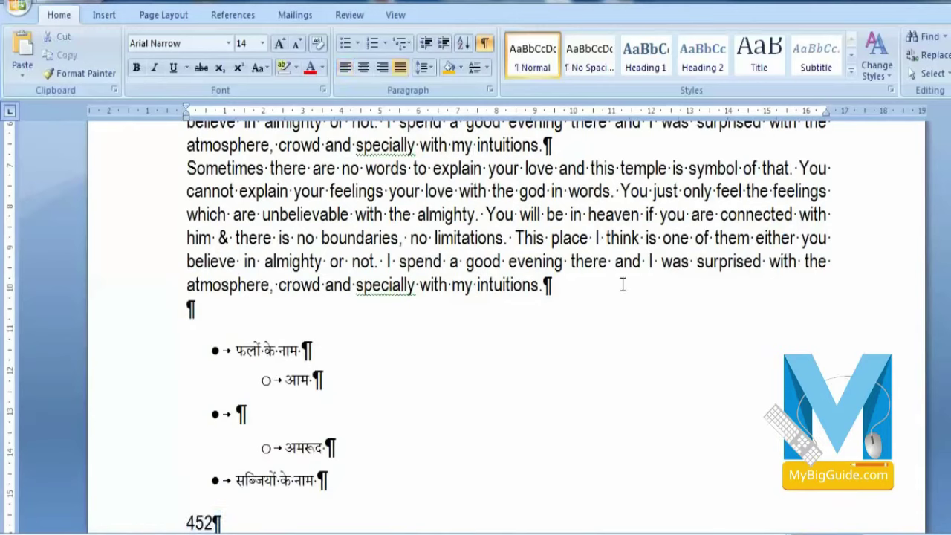
key("Return")
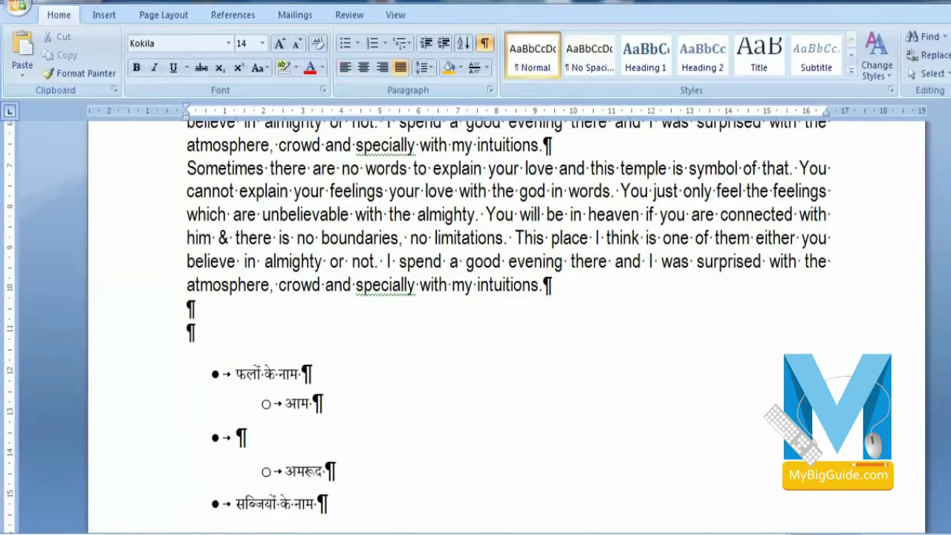
key("Return")
Step: Type a row of dots on the first new line and add tab spacing below it
left_click(176, 308)
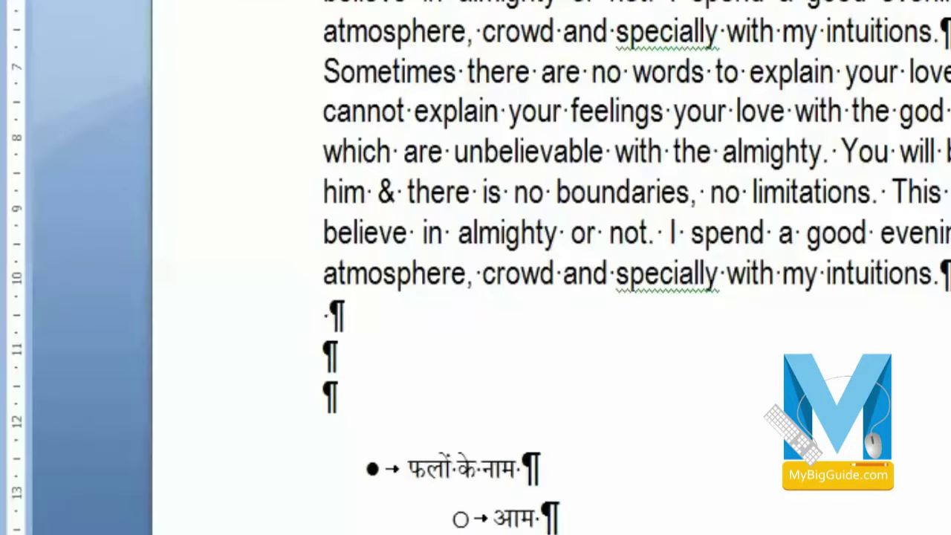
type(".............................................")
key("Down")
key("Tab")
key("Tab")
key("Tab")
key("Tab")
key("Tab")
key("Tab")
key("Tab")
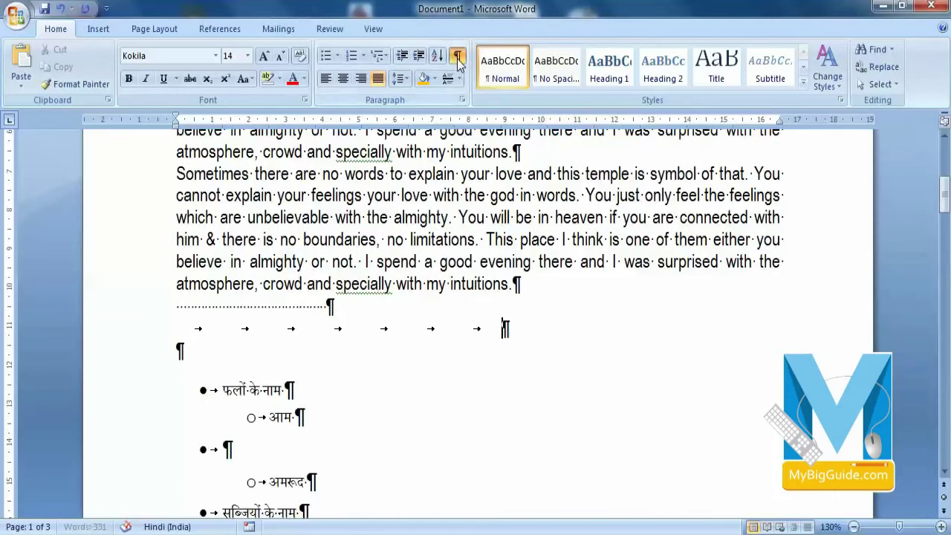
Step: Type '8)' at the end of the tabbed line and turn formatting marks off
scroll(598, 224, "up", 1)
scroll(598, 225, "up", 1)
scroll(598, 225, "up", 1)
scroll(598, 224, "down", 2)
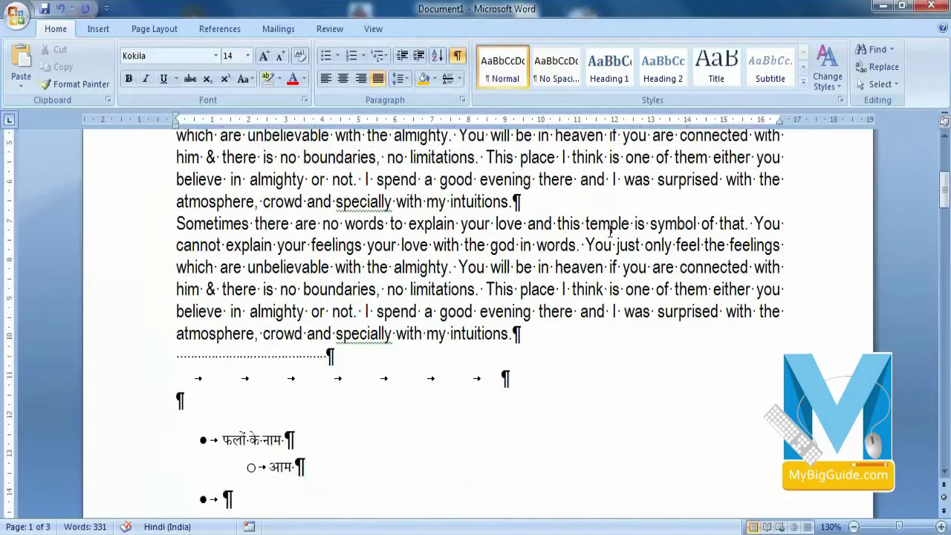
scroll(597, 225, "down", 1)
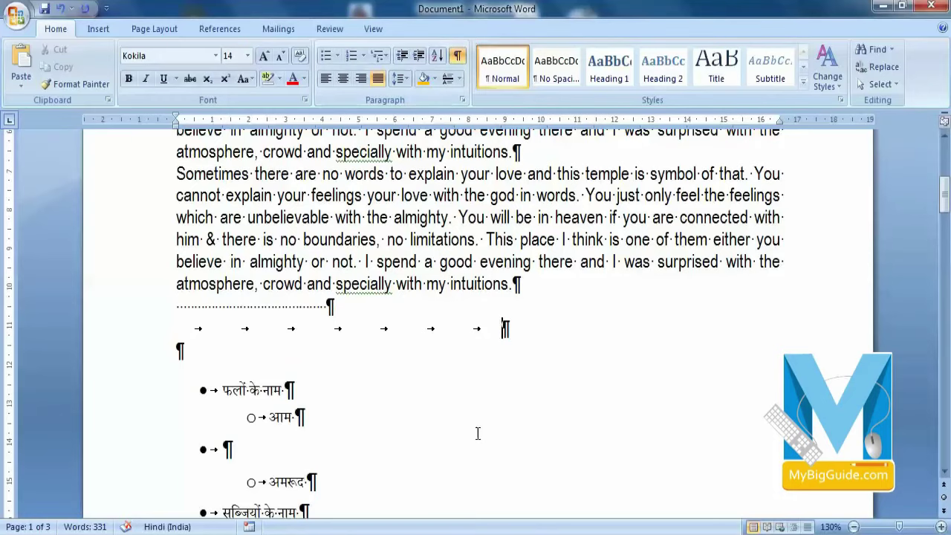
scroll(387, 297, "up", 3)
scroll(425, 308, "down", 3)
scroll(403, 338, "down", 5)
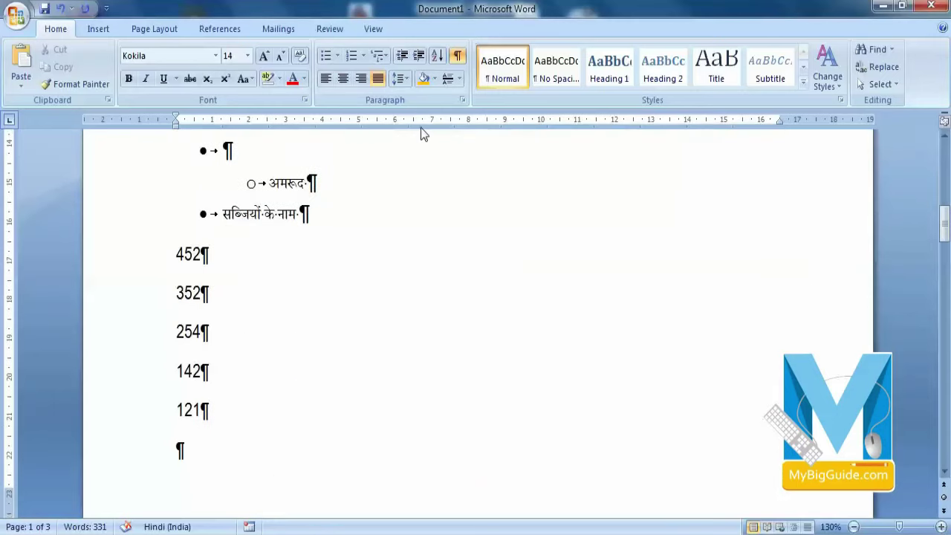
scroll(345, 192, "up", 1)
scroll(312, 371, "down", 2)
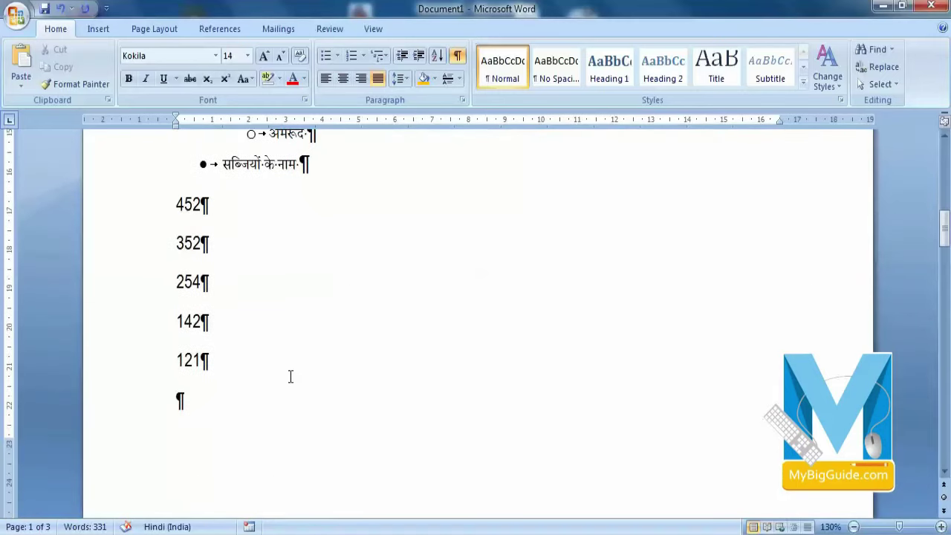
scroll(282, 394, "up", 6)
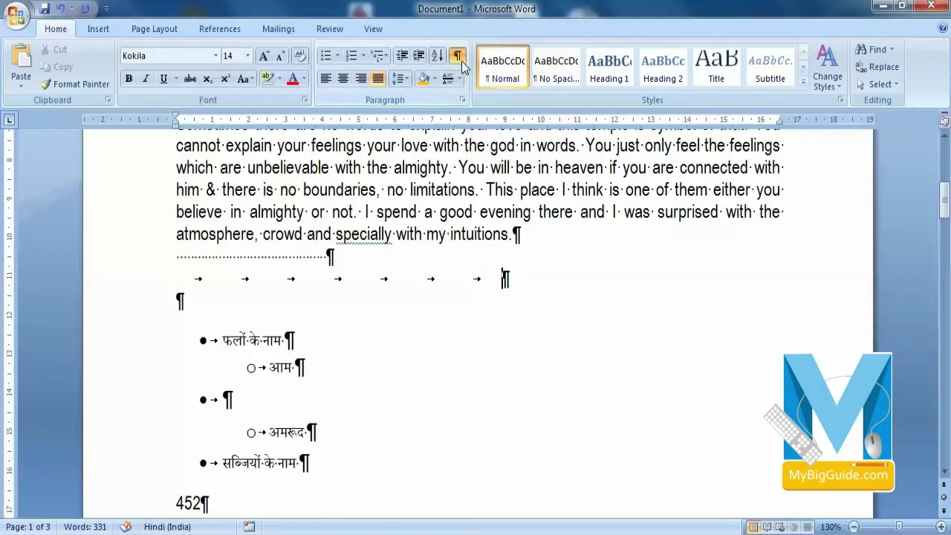
type("8)")
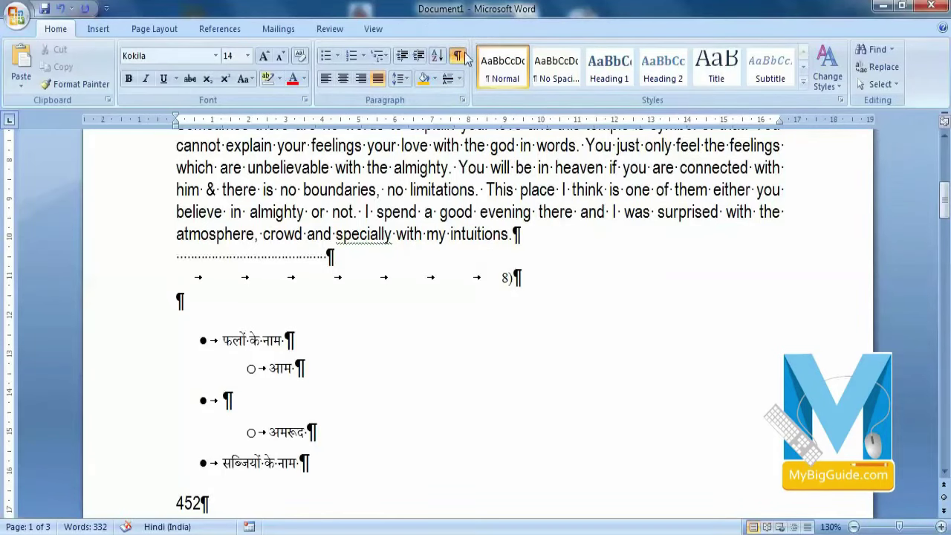
left_click(456, 59)
left_click(457, 64)
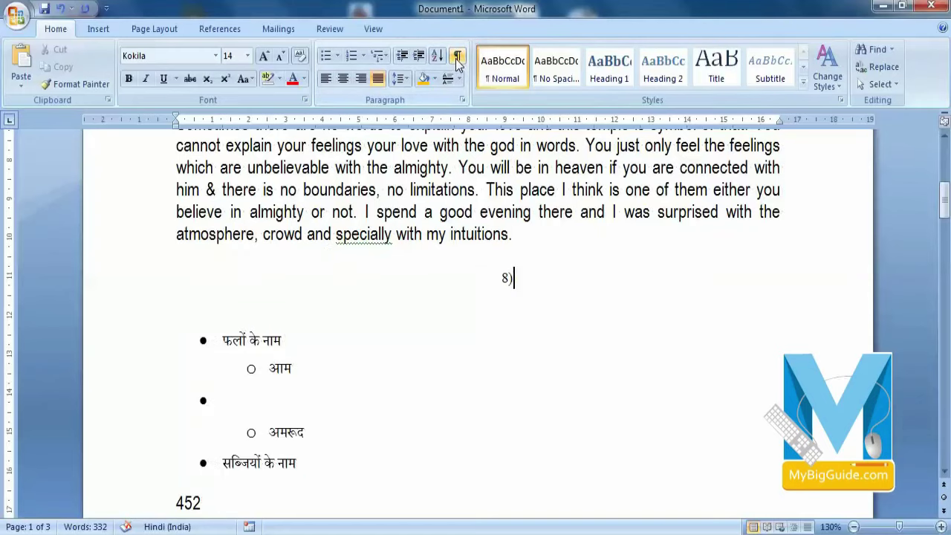